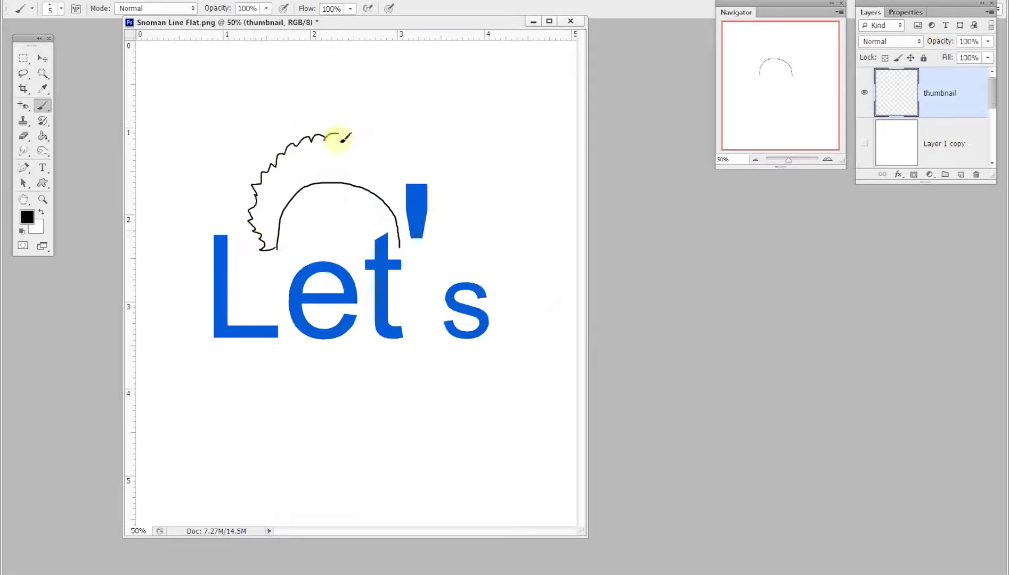
Step: Sketch the snowman's face: nose, eyes, smiling mouth and tongue
{"action": "mouse_move", "coordinate": [349, 211]}
{"action": "left_mouse_down"}
{"action": "mouse_move", "coordinate": [320, 213]}
{"action": "mouse_move", "coordinate": [326, 204]}
{"action": "left_mouse_up"}
{"action": "left_click_drag", "start_coordinate": [334, 196], "coordinate": [288, 229]}
{"action": "left_click_drag", "start_coordinate": [382, 200], "coordinate": [357, 233]}
{"action": "left_click_drag", "start_coordinate": [328, 241], "coordinate": [340, 256]}
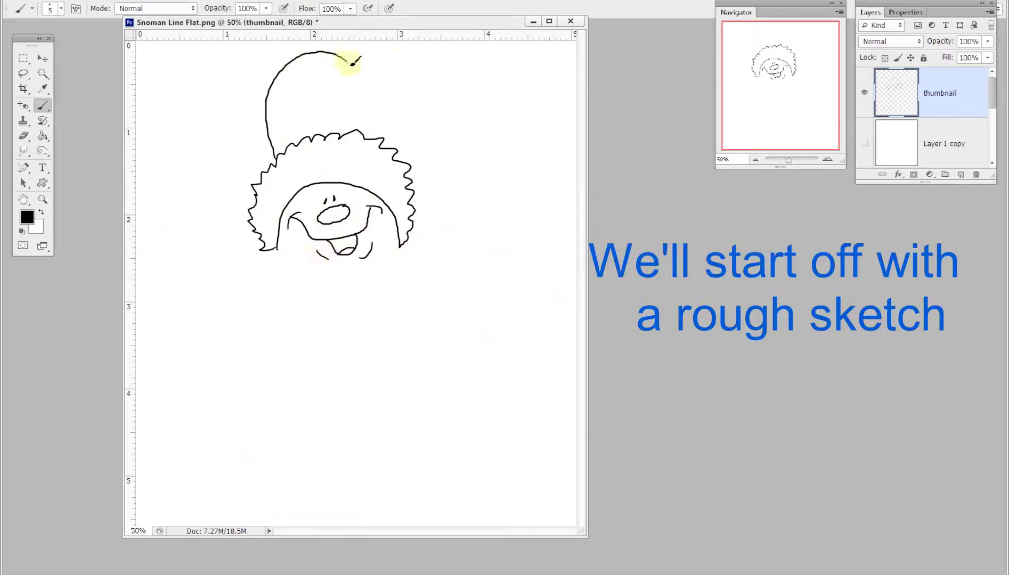
Step: Sketch the pom-pom hat, scarf and mittened arm, then fade the sketch layer to 11% opacity
{"action": "left_click_drag", "start_coordinate": [415, 102], "coordinate": [411, 119]}
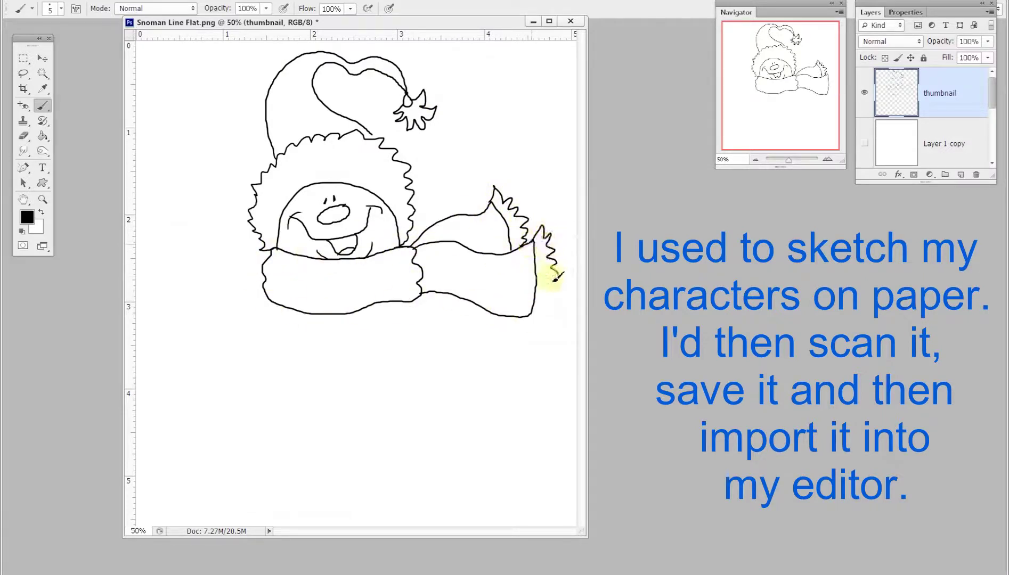
{"action": "left_click_drag", "start_coordinate": [188, 291], "coordinate": [186, 232]}
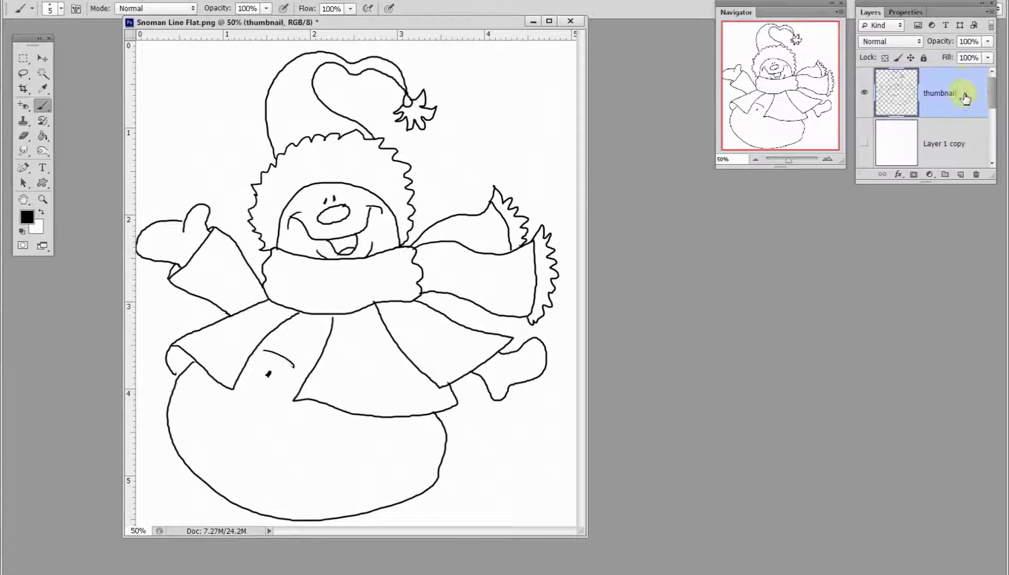
{"action": "left_click_drag", "start_coordinate": [969, 57], "coordinate": [940, 57]}
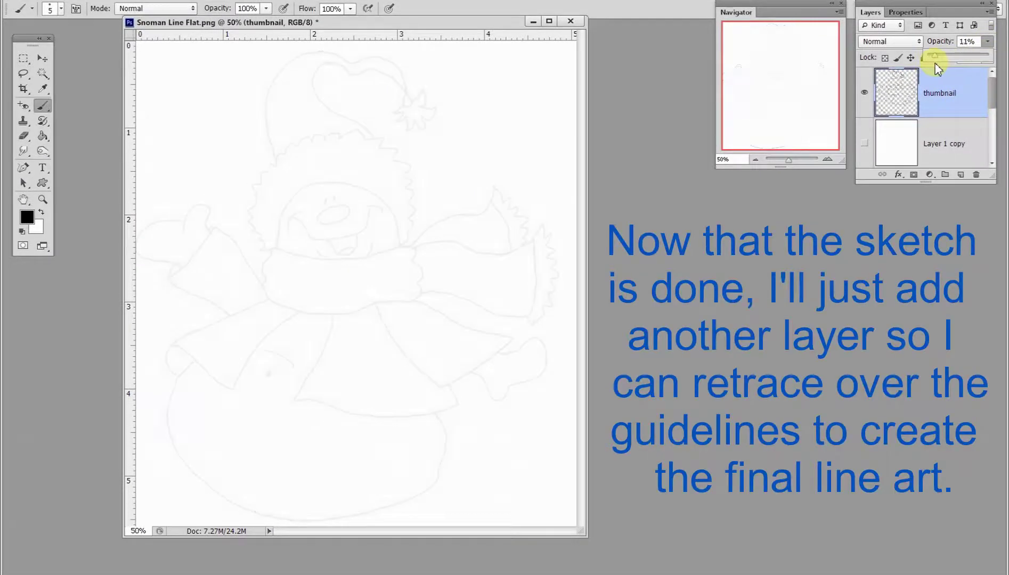
Step: Add Layer 2 and trace the hat outline and star pom-pom at 200% zoom
{"action": "left_click", "coordinate": [961, 174]}
{"action": "left_click", "coordinate": [42, 199]}
{"action": "left_click", "coordinate": [43, 105]}
{"action": "mouse_move", "coordinate": [132, 517]}
{"action": "left_mouse_down"}
{"action": "mouse_move", "coordinate": [653, 234]}
{"action": "mouse_move", "coordinate": [691, 273]}
{"action": "left_mouse_up"}
{"action": "left_click_drag", "start_coordinate": [691, 379], "coordinate": [610, 292]}
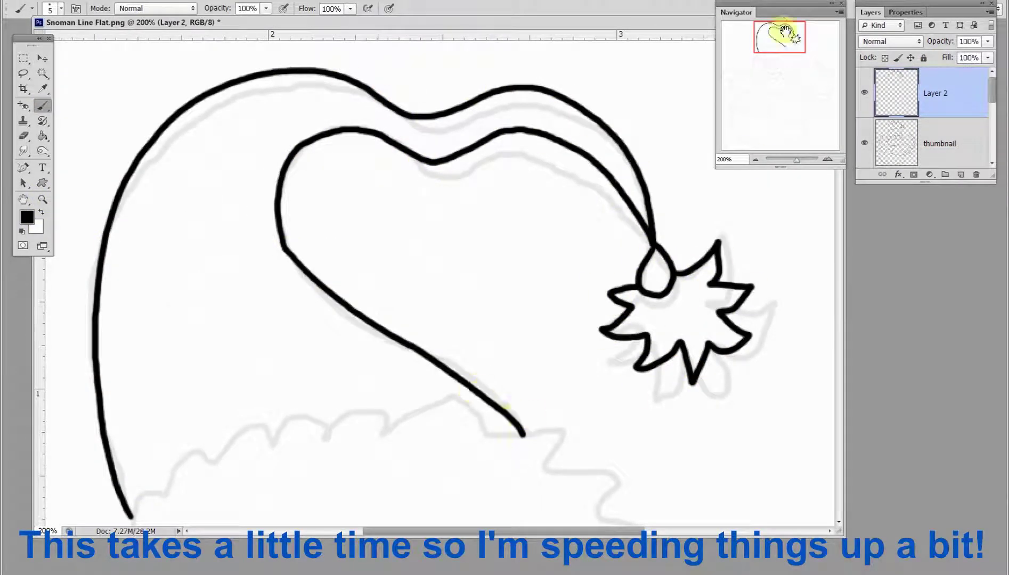
Step: Trace the zigzag hat fur on both sides and redo the top-of-head arc
{"action": "left_click_drag", "start_coordinate": [773, 30], "coordinate": [773, 49]}
{"action": "mouse_move", "coordinate": [169, 509]}
{"action": "left_mouse_down"}
{"action": "mouse_move", "coordinate": [144, 311]}
{"action": "mouse_move", "coordinate": [387, 81]}
{"action": "mouse_move", "coordinate": [645, 126]}
{"action": "mouse_move", "coordinate": [772, 435]}
{"action": "left_mouse_up"}
{"action": "scroll", "coordinate": [772, 435], "scroll_direction": "down", "scroll_amount": 3}
{"action": "mouse_move", "coordinate": [764, 289]}
{"action": "left_mouse_down"}
{"action": "mouse_move", "coordinate": [755, 343]}
{"action": "mouse_move", "coordinate": [730, 380]}
{"action": "left_mouse_up"}
{"action": "mouse_move", "coordinate": [219, 387]}
{"action": "left_mouse_down"}
{"action": "mouse_move", "coordinate": [337, 128]}
{"action": "mouse_move", "coordinate": [719, 367]}
{"action": "left_mouse_up"}
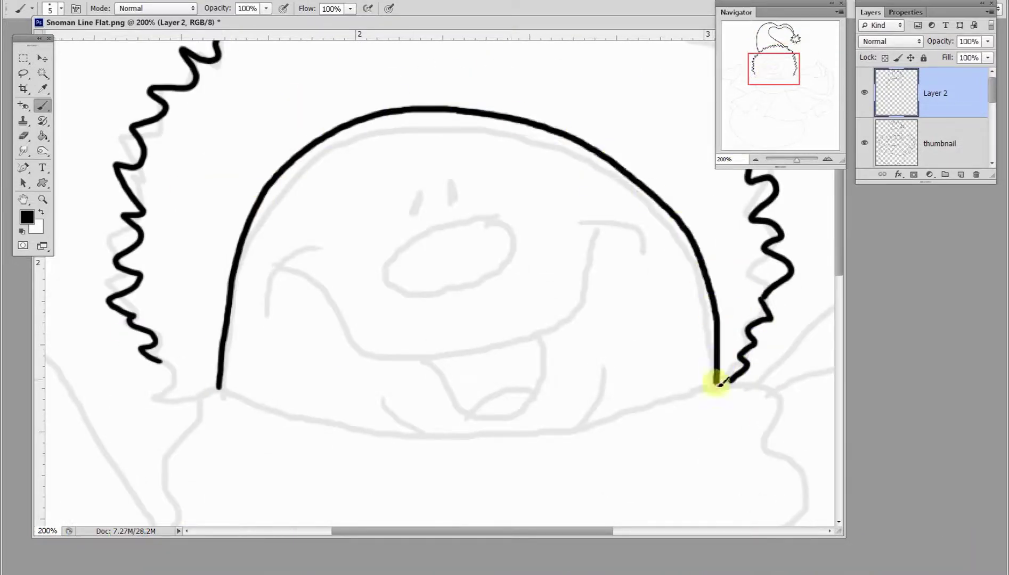
{"action": "left_click", "coordinate": [90, 9]}
{"action": "mouse_move", "coordinate": [221, 393]}
{"action": "left_mouse_down"}
{"action": "mouse_move", "coordinate": [351, 131]}
{"action": "mouse_move", "coordinate": [717, 389]}
{"action": "left_mouse_up"}
Step: Ink the nose oval, eyes, smiling mouth and tongue
{"action": "mouse_move", "coordinate": [469, 224]}
{"action": "left_mouse_down"}
{"action": "mouse_move", "coordinate": [490, 272]}
{"action": "mouse_move", "coordinate": [472, 222]}
{"action": "left_mouse_up"}
{"action": "left_click_drag", "start_coordinate": [412, 210], "coordinate": [417, 199]}
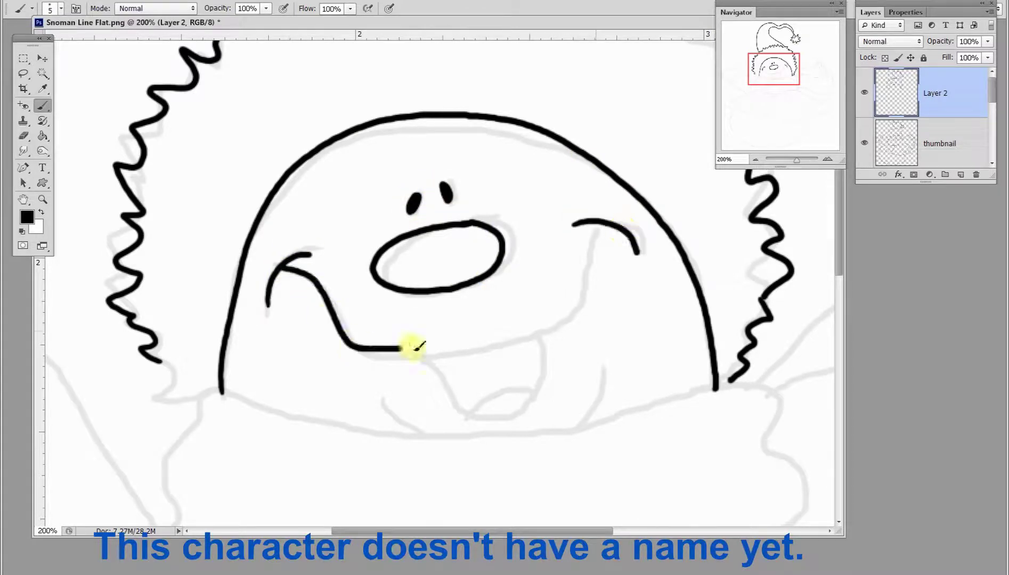
{"action": "left_click_drag", "start_coordinate": [414, 348], "coordinate": [599, 224]}
{"action": "left_click_drag", "start_coordinate": [418, 349], "coordinate": [449, 404]}
{"action": "left_click_drag", "start_coordinate": [384, 392], "coordinate": [427, 434]}
{"action": "left_click_drag", "start_coordinate": [603, 364], "coordinate": [578, 425]}
{"action": "mouse_move", "coordinate": [201, 397]}
{"action": "left_mouse_down"}
{"action": "mouse_move", "coordinate": [507, 428]}
{"action": "mouse_move", "coordinate": [723, 387]}
{"action": "left_mouse_up"}
{"action": "left_click_drag", "start_coordinate": [781, 76], "coordinate": [781, 93]}
Step: Trace the scarf, left scarf end, left sleeve and left mitten
{"action": "mouse_move", "coordinate": [193, 139]}
{"action": "left_mouse_down"}
{"action": "mouse_move", "coordinate": [185, 342]}
{"action": "mouse_move", "coordinate": [793, 214]}
{"action": "mouse_move", "coordinate": [762, 170]}
{"action": "left_mouse_up"}
{"action": "left_click_drag", "start_coordinate": [775, 87], "coordinate": [748, 85]}
{"action": "left_click_drag", "start_coordinate": [365, 80], "coordinate": [199, 232]}
{"action": "left_click_drag", "start_coordinate": [168, 285], "coordinate": [419, 436]}
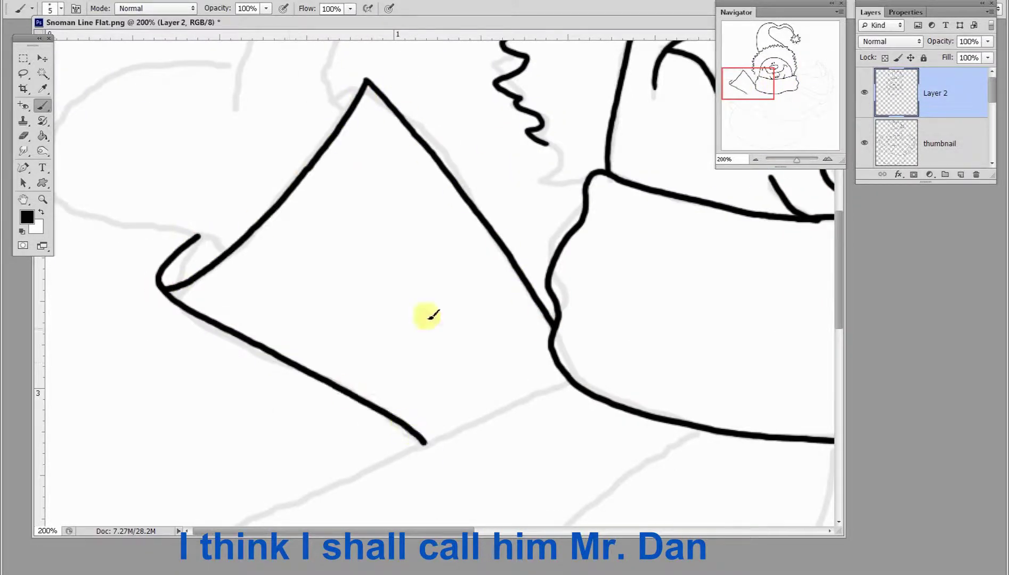
{"action": "left_click_drag", "start_coordinate": [711, 86], "coordinate": [711, 79]}
{"action": "mouse_move", "coordinate": [344, 208]}
{"action": "left_mouse_down"}
{"action": "mouse_move", "coordinate": [244, 186]}
{"action": "mouse_move", "coordinate": [224, 346]}
{"action": "left_mouse_up"}
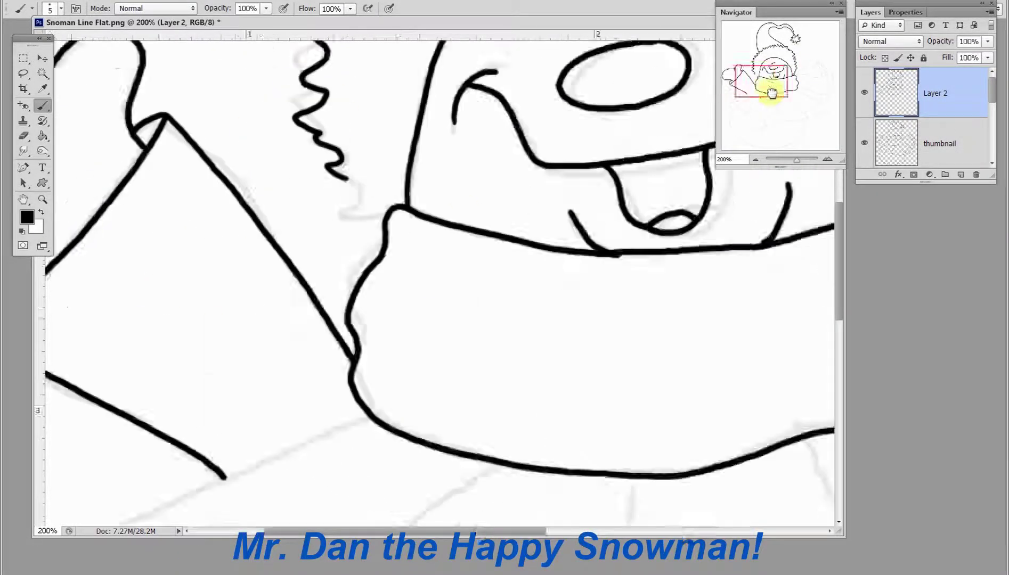
{"action": "left_click_drag", "start_coordinate": [748, 77], "coordinate": [805, 72]}
Step: Trace the right arm, the fur fringe on the right scarf end and the cuff edge
{"action": "left_click_drag", "start_coordinate": [299, 330], "coordinate": [683, 352]}
{"action": "mouse_move", "coordinate": [607, 149]}
{"action": "left_mouse_down"}
{"action": "mouse_move", "coordinate": [616, 101]}
{"action": "mouse_move", "coordinate": [761, 282]}
{"action": "mouse_move", "coordinate": [748, 315]}
{"action": "left_mouse_up"}
{"action": "mouse_move", "coordinate": [306, 332]}
{"action": "left_mouse_down"}
{"action": "mouse_move", "coordinate": [532, 343]}
{"action": "mouse_move", "coordinate": [785, 291]}
{"action": "left_mouse_up"}
{"action": "left_click_drag", "start_coordinate": [814, 75], "coordinate": [822, 83]}
{"action": "left_click_drag", "start_coordinate": [666, 163], "coordinate": [720, 251]}
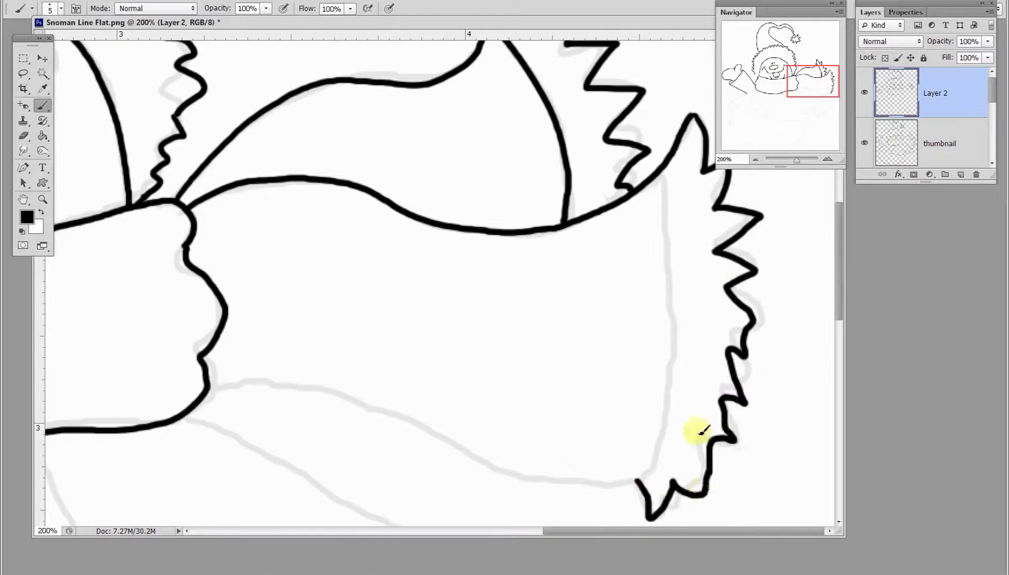
{"action": "left_click_drag", "start_coordinate": [663, 177], "coordinate": [639, 480]}
{"action": "left_click_drag", "start_coordinate": [213, 384], "coordinate": [626, 480]}
Step: Trace the lower coat curve and the long side of the coat
{"action": "left_click_drag", "start_coordinate": [812, 81], "coordinate": [801, 96]}
{"action": "left_click_drag", "start_coordinate": [365, 193], "coordinate": [751, 383]}
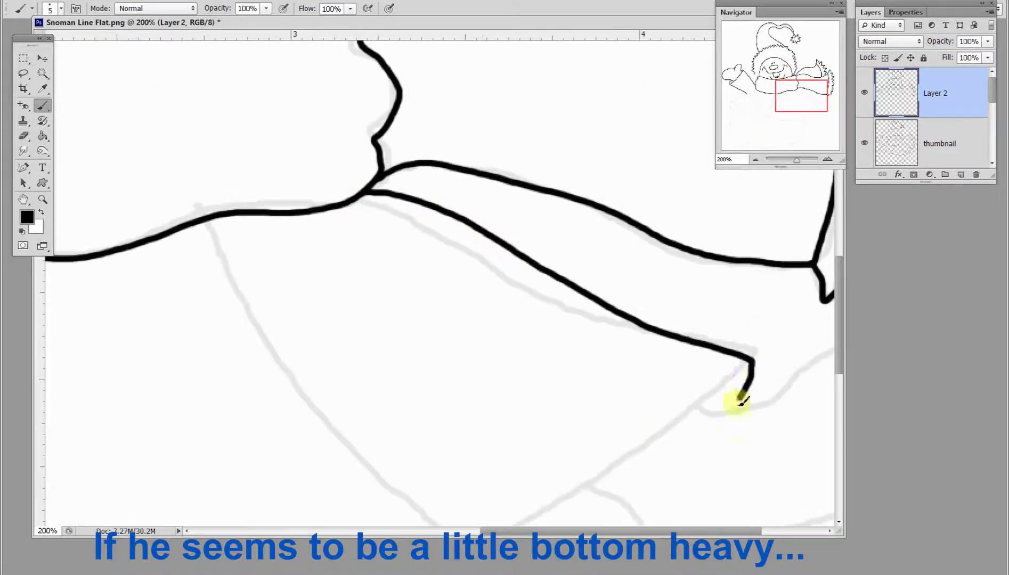
{"action": "scroll", "coordinate": [228, 213], "scroll_direction": "down", "scroll_amount": 3}
{"action": "mouse_move", "coordinate": [247, 124]}
{"action": "left_mouse_down"}
{"action": "mouse_move", "coordinate": [372, 326]}
{"action": "mouse_move", "coordinate": [637, 394]}
{"action": "left_mouse_up"}
{"action": "left_click_drag", "start_coordinate": [801, 96], "coordinate": [812, 104]}
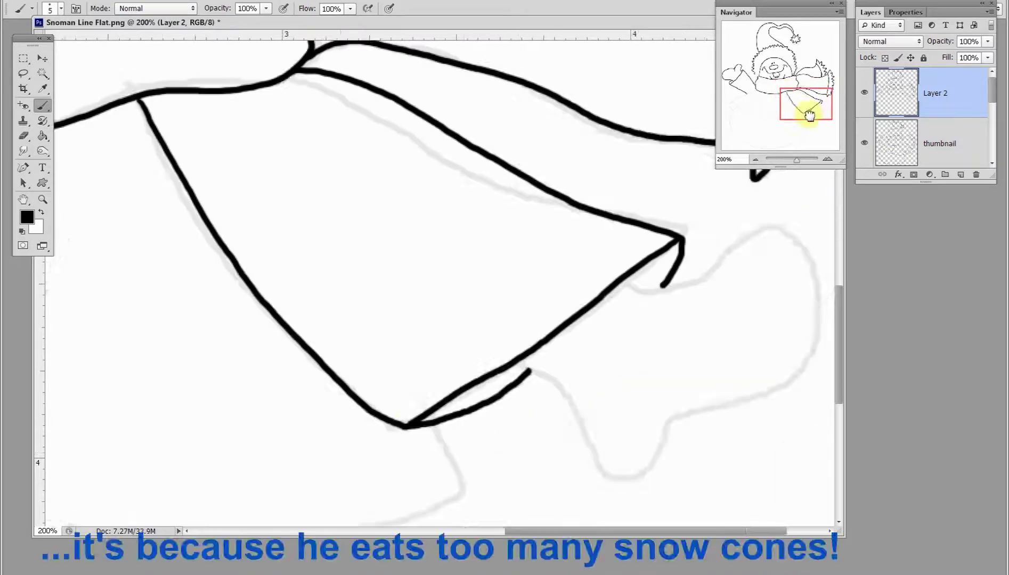
Step: Trace the right mitten and cuff underside, stepping back over mistaken strokes
{"action": "left_click_drag", "start_coordinate": [574, 279], "coordinate": [674, 218]}
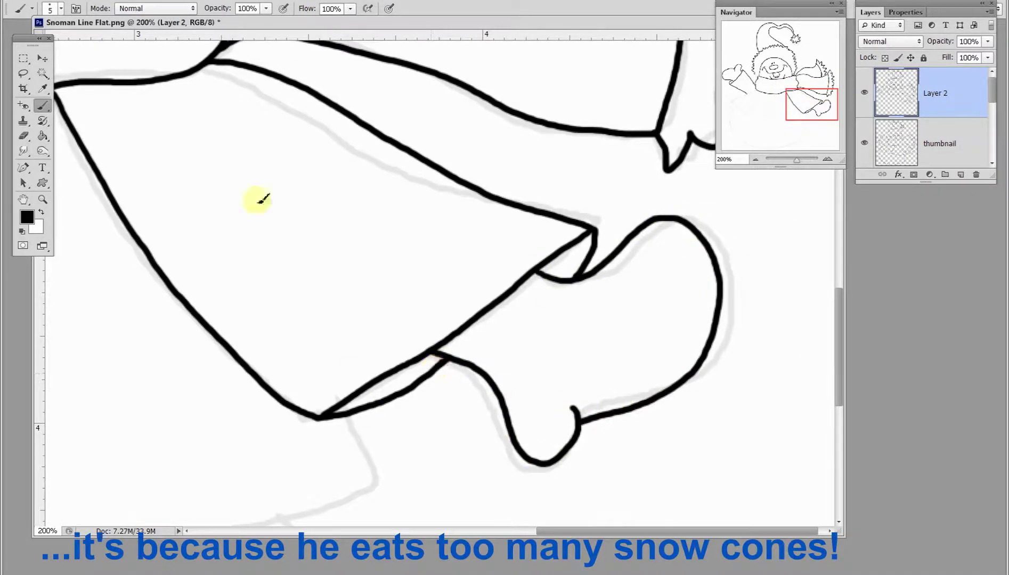
{"action": "left_click", "coordinate": [45, 0]}
{"action": "left_click", "coordinate": [80, 32]}
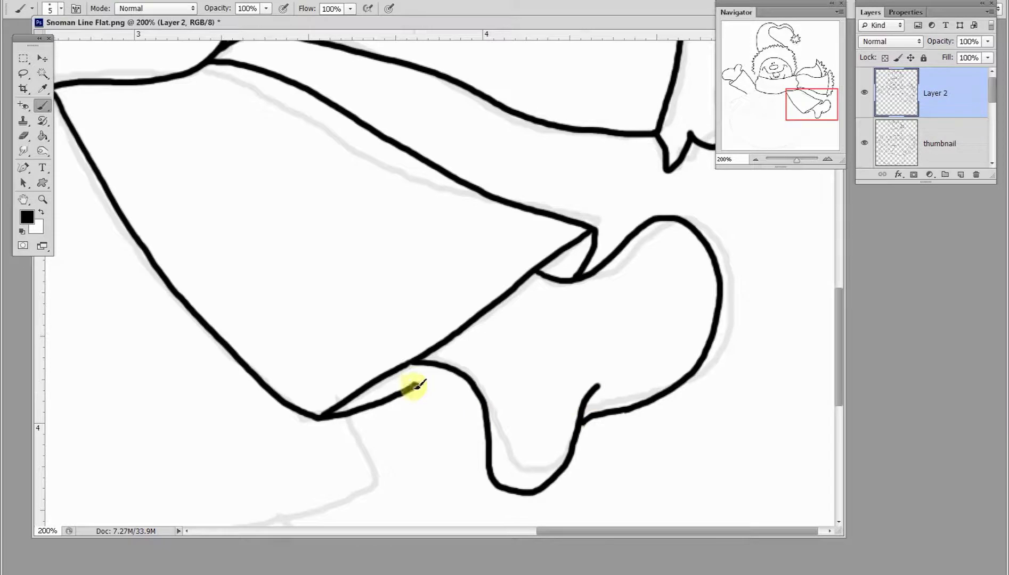
{"action": "left_click_drag", "start_coordinate": [417, 386], "coordinate": [442, 368]}
{"action": "left_click_drag", "start_coordinate": [812, 104], "coordinate": [799, 108]}
{"action": "left_click_drag", "start_coordinate": [617, 274], "coordinate": [574, 281]}
{"action": "left_click_drag", "start_coordinate": [797, 108], "coordinate": [791, 110]}
Step: Trace the coat's cone and bottom edges, the left sleeve cuff and belly line
{"action": "left_click_drag", "start_coordinate": [613, 353], "coordinate": [383, 472]}
{"action": "left_click_drag", "start_coordinate": [791, 109], "coordinate": [751, 104]}
{"action": "left_click_drag", "start_coordinate": [426, 88], "coordinate": [454, 455]}
{"action": "left_click_drag", "start_coordinate": [767, 106], "coordinate": [744, 97]}
{"action": "mouse_move", "coordinate": [700, 160]}
{"action": "left_mouse_down"}
{"action": "mouse_move", "coordinate": [429, 468]}
{"action": "mouse_move", "coordinate": [187, 291]}
{"action": "left_mouse_up"}
{"action": "left_click_drag", "start_coordinate": [210, 411], "coordinate": [567, 113]}
{"action": "left_click_drag", "start_coordinate": [557, 314], "coordinate": [675, 384]}
{"action": "left_click_drag", "start_coordinate": [584, 406], "coordinate": [568, 420]}
{"action": "left_click_drag", "start_coordinate": [735, 120], "coordinate": [735, 138]}
Step: Trace the body's curves and bottom, then check the face at 100% zoom
{"action": "left_click_drag", "start_coordinate": [275, 91], "coordinate": [178, 267]}
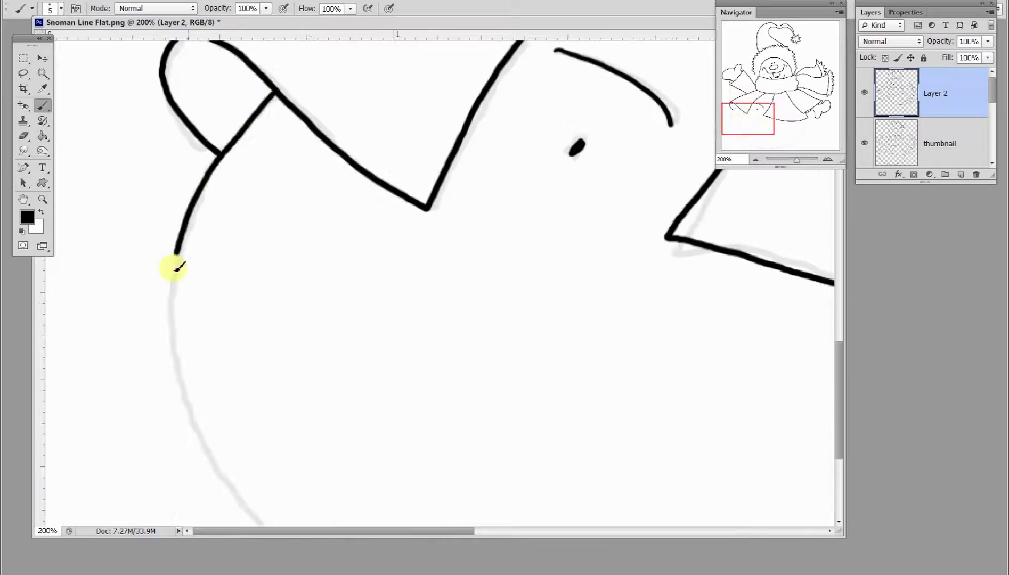
{"action": "left_click_drag", "start_coordinate": [745, 121], "coordinate": [777, 140]}
{"action": "left_click_drag", "start_coordinate": [673, 95], "coordinate": [682, 168]}
{"action": "left_click_drag", "start_coordinate": [266, 491], "coordinate": [671, 84]}
{"action": "left_click_drag", "start_coordinate": [786, 133], "coordinate": [757, 134]}
{"action": "mouse_move", "coordinate": [56, 213]}
{"action": "left_mouse_down"}
{"action": "mouse_move", "coordinate": [121, 270]}
{"action": "mouse_move", "coordinate": [418, 472]}
{"action": "mouse_move", "coordinate": [700, 495]}
{"action": "left_mouse_up"}
{"action": "key", "text": "ctrl+0"}
{"action": "key", "text": "z"}
{"action": "left_click", "coordinate": [107, 215]}
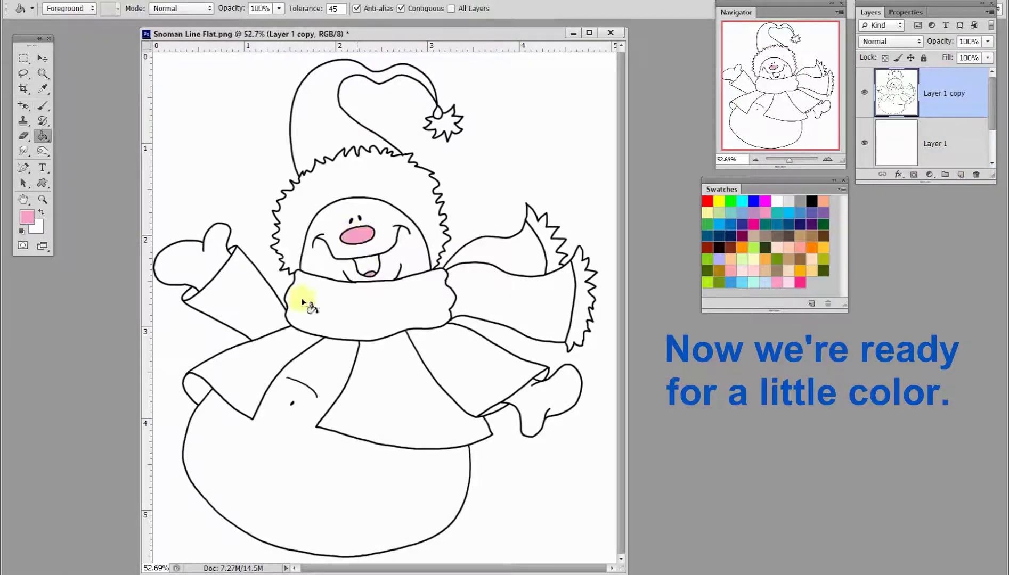
Step: Choose a pink shade and paint the nose, undoing a stray stroke
{"action": "left_click", "coordinate": [27, 217]}
{"action": "left_click", "coordinate": [980, 164]}
{"action": "left_click", "coordinate": [43, 106]}
{"action": "left_click", "coordinate": [49, 8]}
{"action": "left_click_drag", "start_coordinate": [344, 234], "coordinate": [376, 237]}
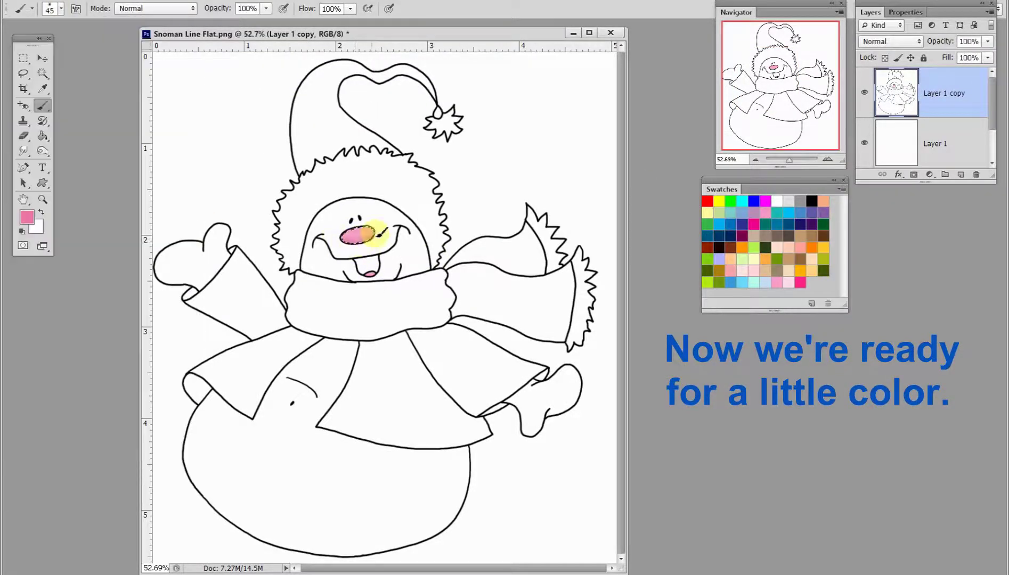
{"action": "key", "text": "ctrl+z"}
Step: Fill both mittens, the pom-pom and the cuff fur green
{"action": "key", "text": "i"}
{"action": "left_click", "coordinate": [192, 251]}
{"action": "left_click", "coordinate": [536, 399]}
{"action": "left_click", "coordinate": [442, 122]}
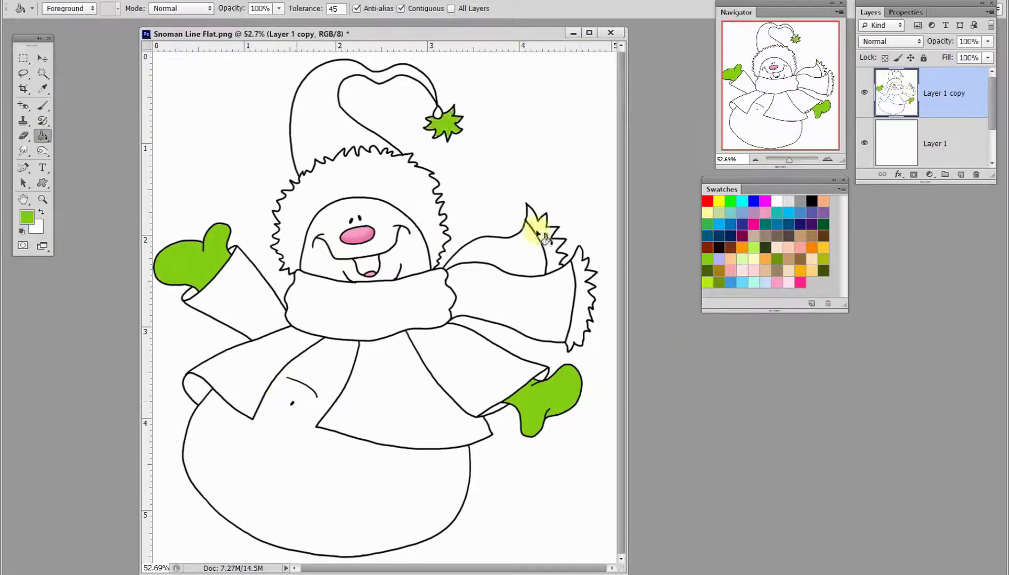
{"action": "left_click", "coordinate": [538, 234]}
Step: Fill the sleeves, coat and hat lavender, undoing the spill onto the right scarf end
{"action": "left_click", "coordinate": [43, 89]}
{"action": "left_click", "coordinate": [718, 259]}
{"action": "key", "text": "g"}
{"action": "left_click", "coordinate": [236, 288]}
{"action": "left_click", "coordinate": [514, 256]}
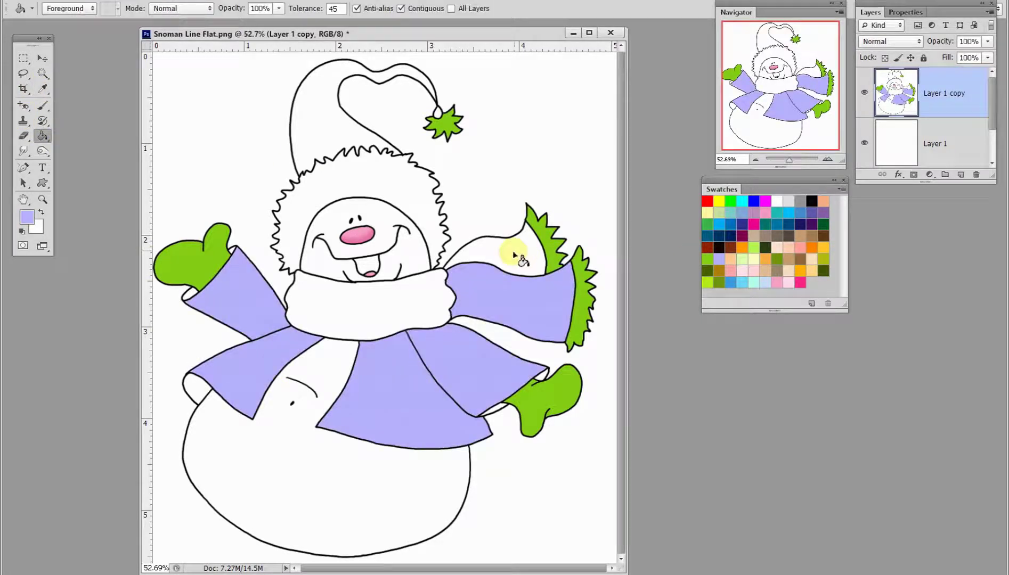
{"action": "key", "text": "ctrl+z"}
{"action": "left_click", "coordinate": [411, 136]}
Step: Fill the hat fur, scarf and right scarf end light blue
{"action": "left_click", "coordinate": [42, 89]}
{"action": "left_click", "coordinate": [730, 282]}
{"action": "key", "text": "g"}
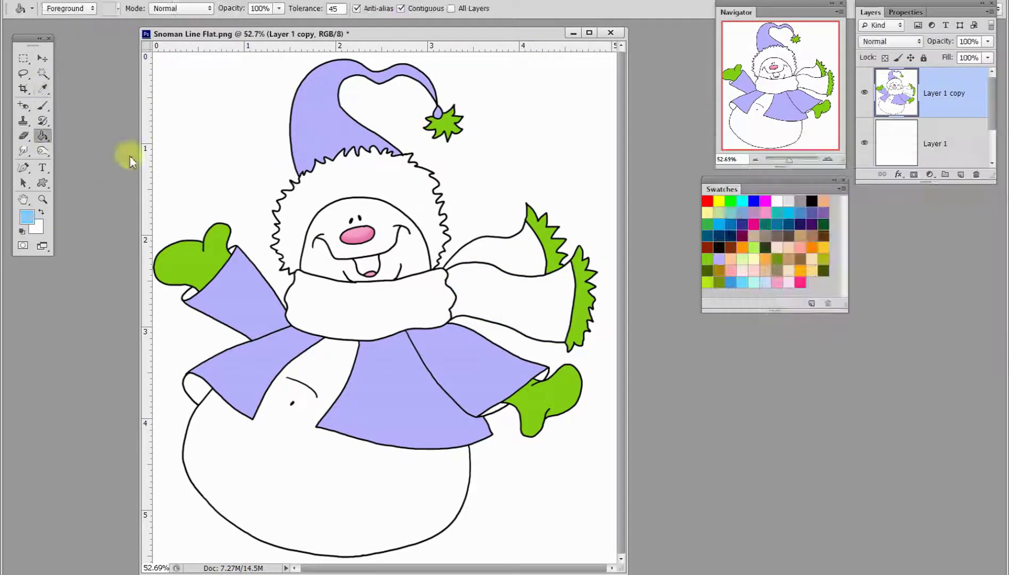
{"action": "left_click", "coordinate": [277, 223]}
{"action": "left_click", "coordinate": [373, 300]}
{"action": "left_click", "coordinate": [511, 280]}
Step: Fill a small sleeve patch with a darker purple
{"action": "left_click", "coordinate": [27, 217]}
{"action": "left_click", "coordinate": [985, 169]}
{"action": "left_click", "coordinate": [189, 294]}
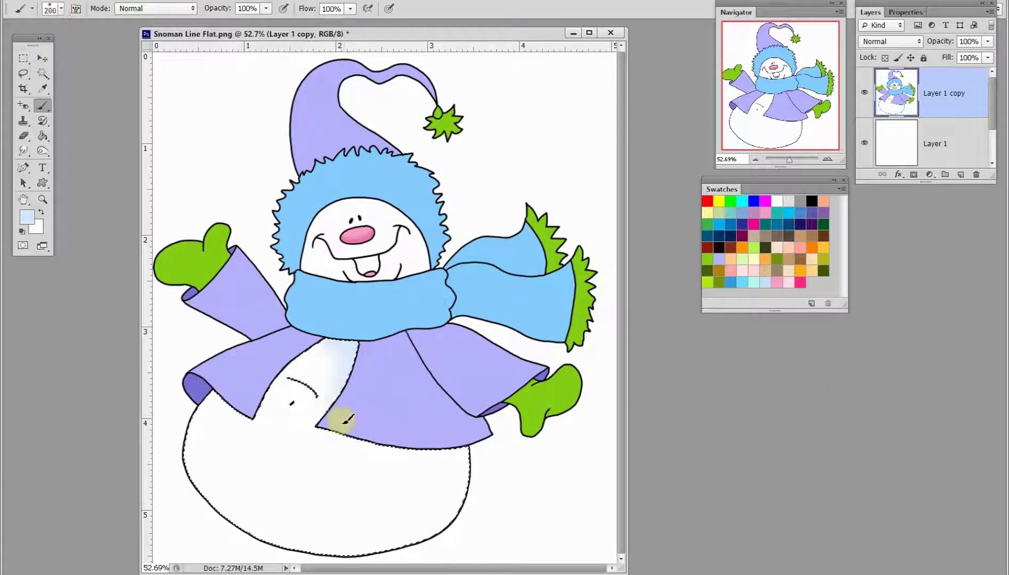
Step: Shade the face, and shade the right mitten with the lighter green
{"action": "left_click", "coordinate": [383, 215]}
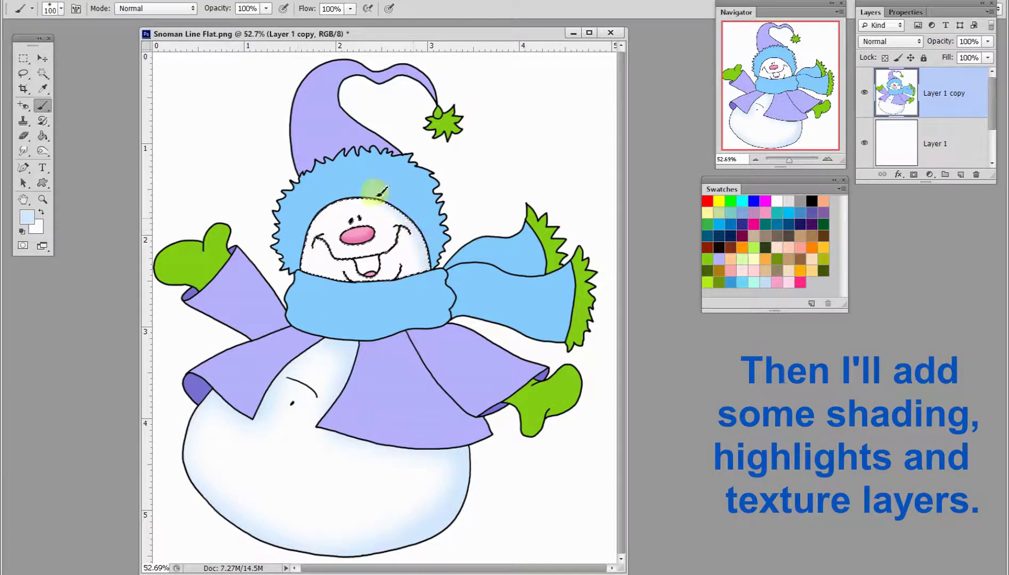
{"action": "key", "text": "i"}
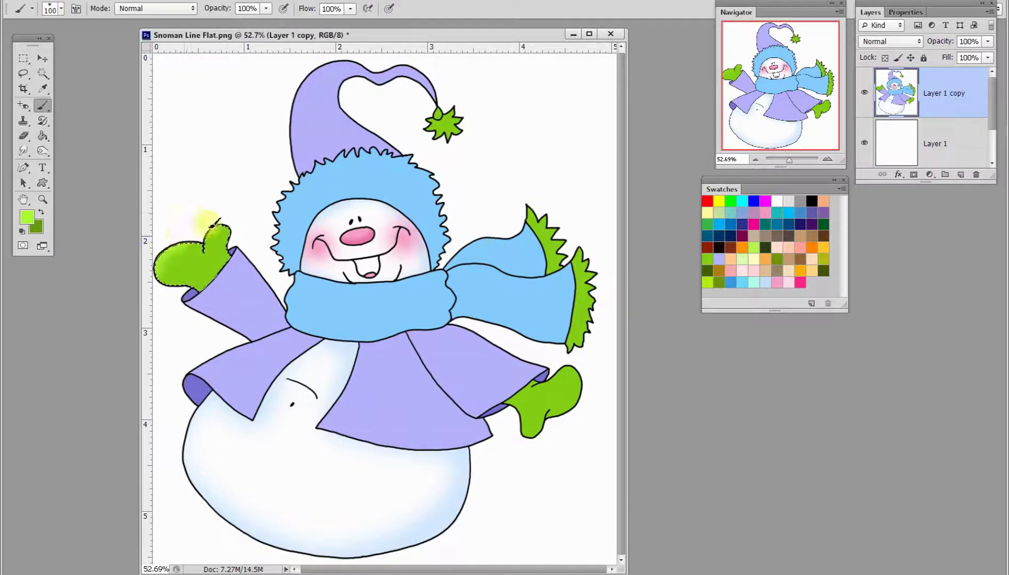
{"action": "key", "text": "w"}
{"action": "left_click", "coordinate": [540, 376]}
{"action": "key", "text": "b"}
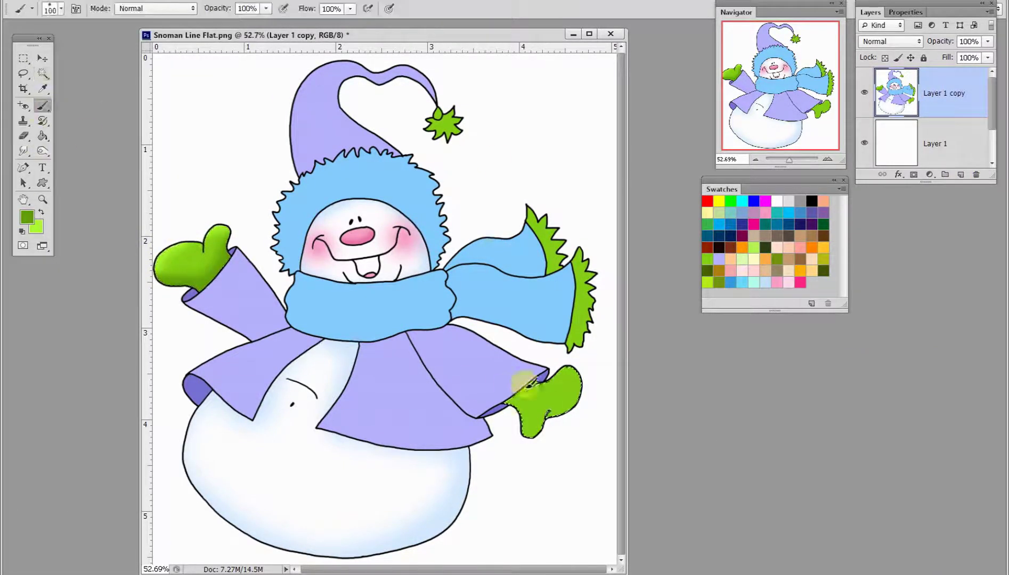
{"action": "key", "text": "x"}
Step: Select and shade the left and right scarf fringes and the star pom-pom
{"action": "key", "text": "w"}
{"action": "left_click", "coordinate": [548, 237]}
{"action": "key", "text": "b"}
{"action": "key", "text": "w"}
{"action": "left_click", "coordinate": [580, 304]}
{"action": "key", "text": "b"}
{"action": "left_click", "coordinate": [43, 76]}
{"action": "left_click", "coordinate": [436, 114]}
{"action": "left_click", "coordinate": [45, 106]}
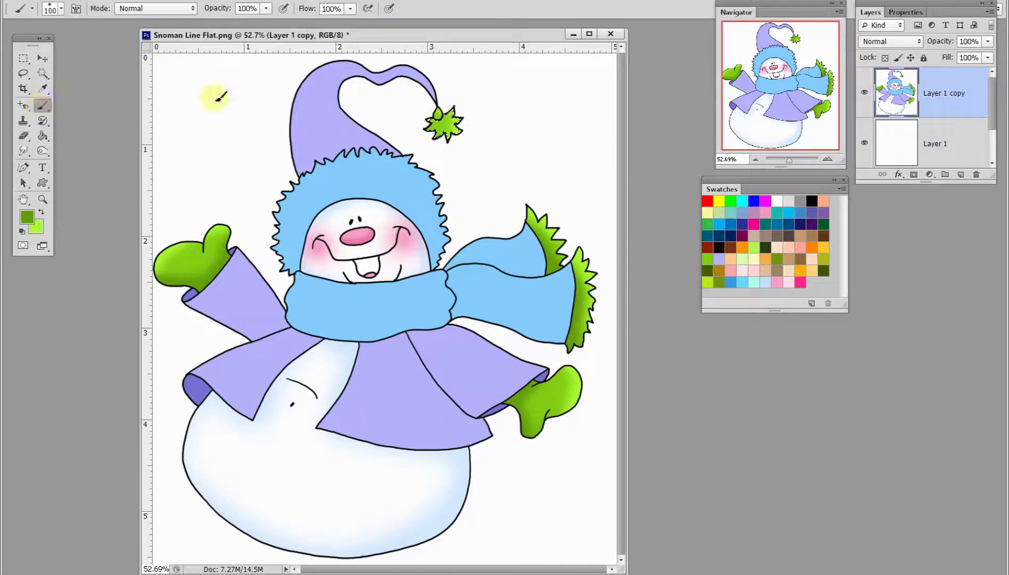
Step: Select the hat with the Magic Wand and shade its edges in darker purple
{"action": "key", "text": "w"}
{"action": "left_click", "coordinate": [319, 101]}
{"action": "key", "text": "b"}
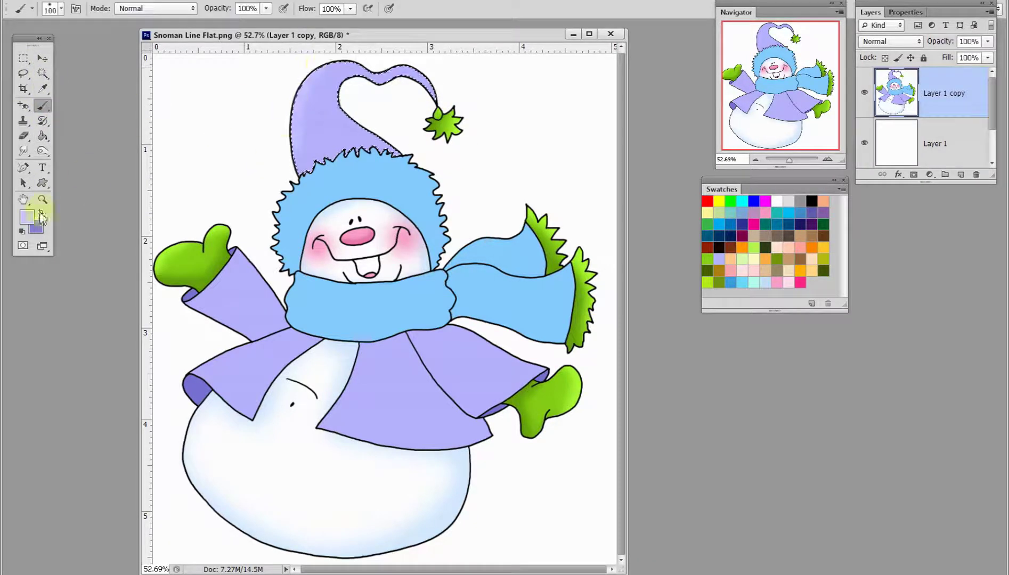
{"action": "left_click", "coordinate": [298, 160], "text": "alt"}
{"action": "left_click_drag", "start_coordinate": [367, 157], "coordinate": [401, 128]}
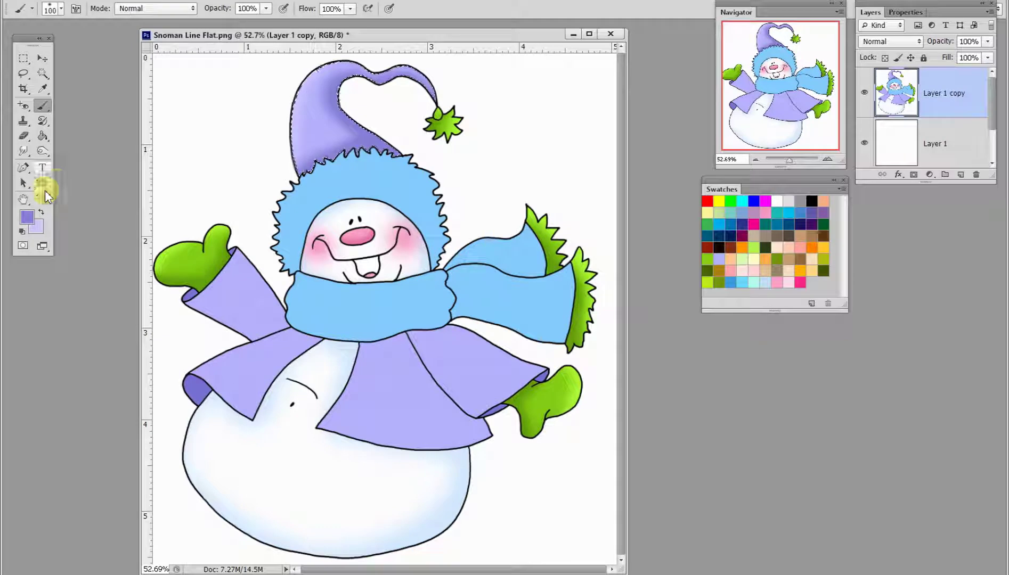
Step: Choose the 500 px preset from the Brush Preset picker
{"action": "left_click", "coordinate": [32, 8]}
{"action": "left_click_drag", "start_coordinate": [170, 258], "coordinate": [167, 298]}
{"action": "left_click", "coordinate": [110, 356]}
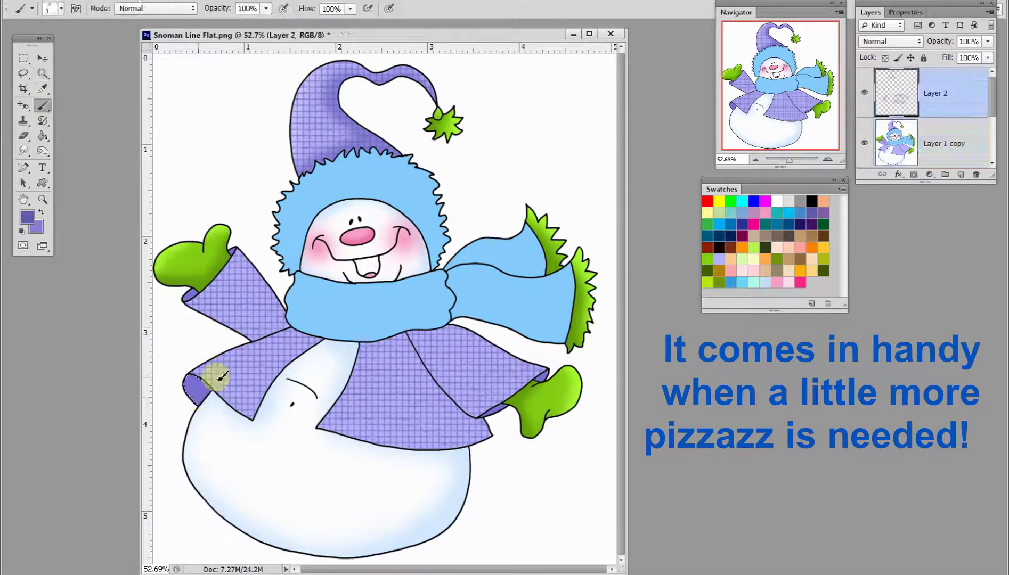
Step: Set the grid-texture brush size to 100 px and pick the Magic Wand
{"action": "double_click", "coordinate": [89, 244]}
{"action": "left_click", "coordinate": [42, 74]}
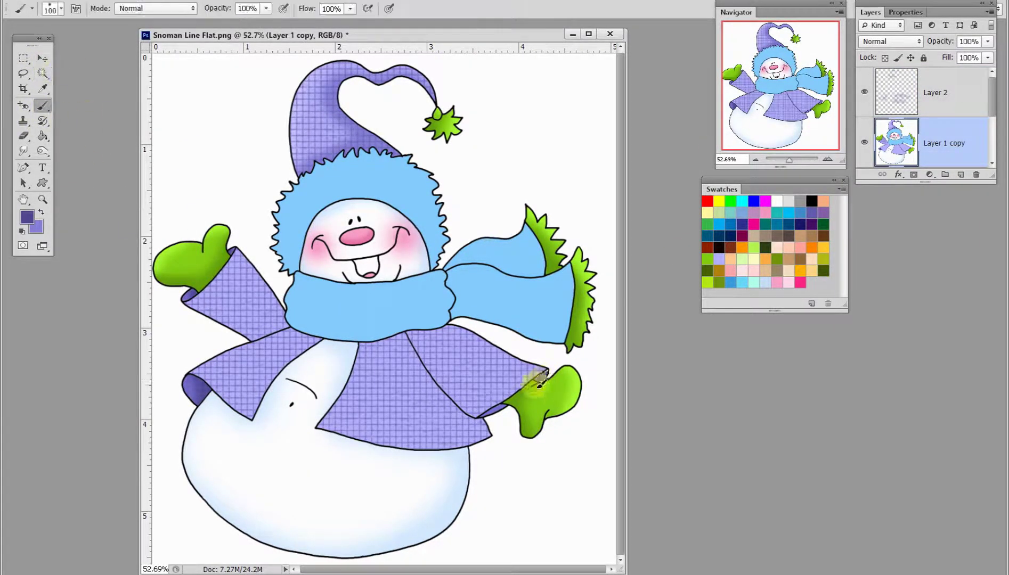
Step: On a new shading layer, shade the selected right coat panel with darker purple
{"action": "left_click", "coordinate": [23, 58]}
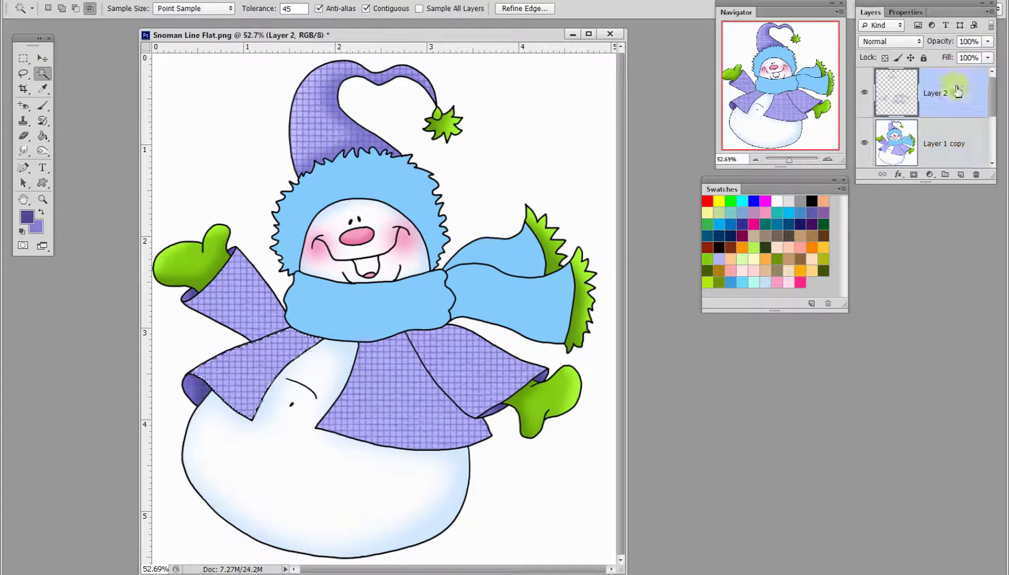
{"action": "key", "text": "ctrl+shift+alt+n"}
{"action": "left_click", "coordinate": [43, 106]}
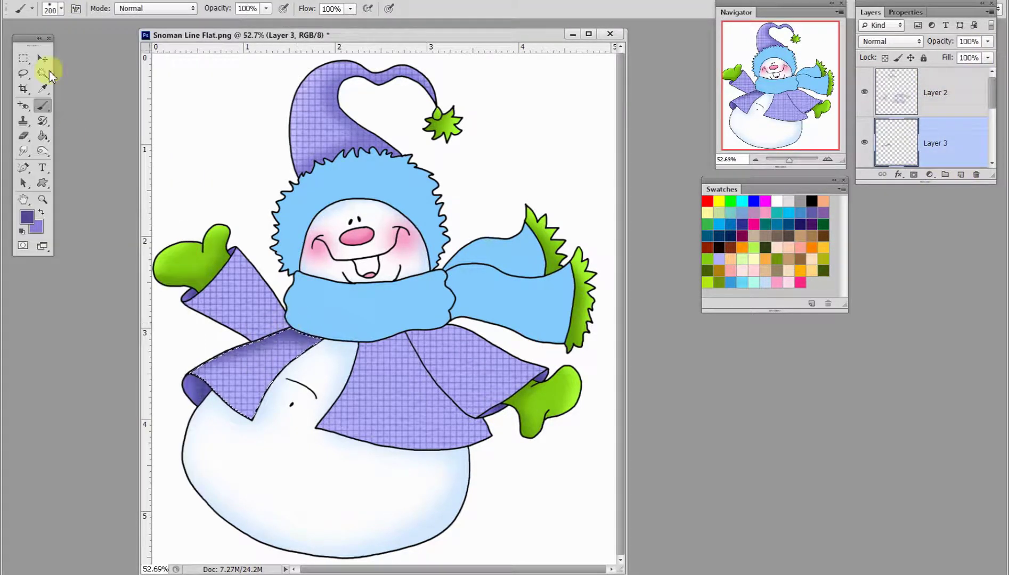
{"action": "key", "text": "w"}
{"action": "key", "text": "alt+bracketleft"}
{"action": "left_click", "coordinate": [410, 361]}
{"action": "key", "text": "b"}
{"action": "key", "text": "alt+bracketright"}
{"action": "left_click_drag", "start_coordinate": [371, 333], "coordinate": [482, 423]}
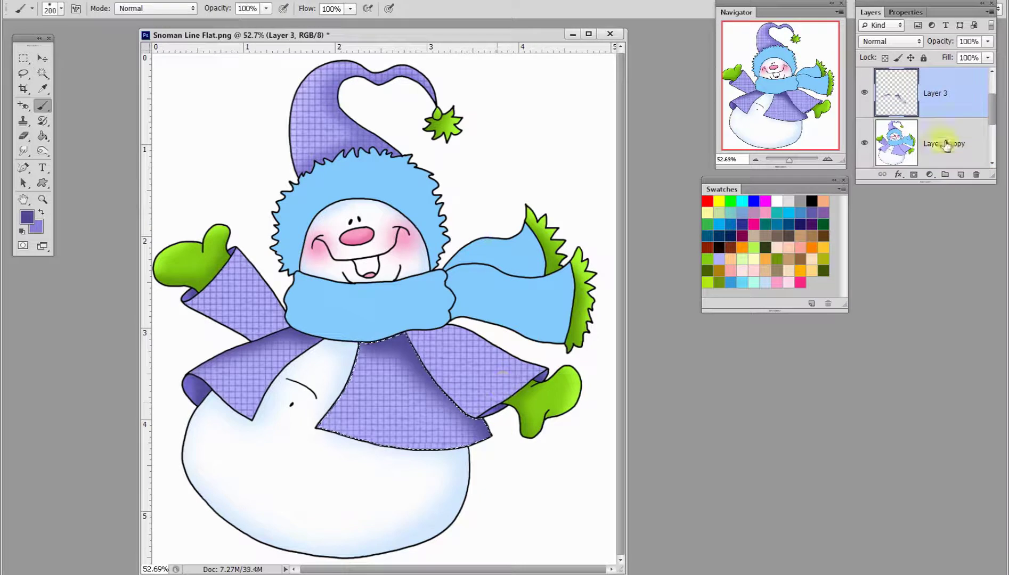
Step: Shade the left sleeve, lower the shading layer to 74% opacity, and start dark blue scarf shading
{"action": "key", "text": "alt+bracketleft"}
{"action": "key", "text": "w"}
{"action": "left_click", "coordinate": [233, 302]}
{"action": "key", "text": "b"}
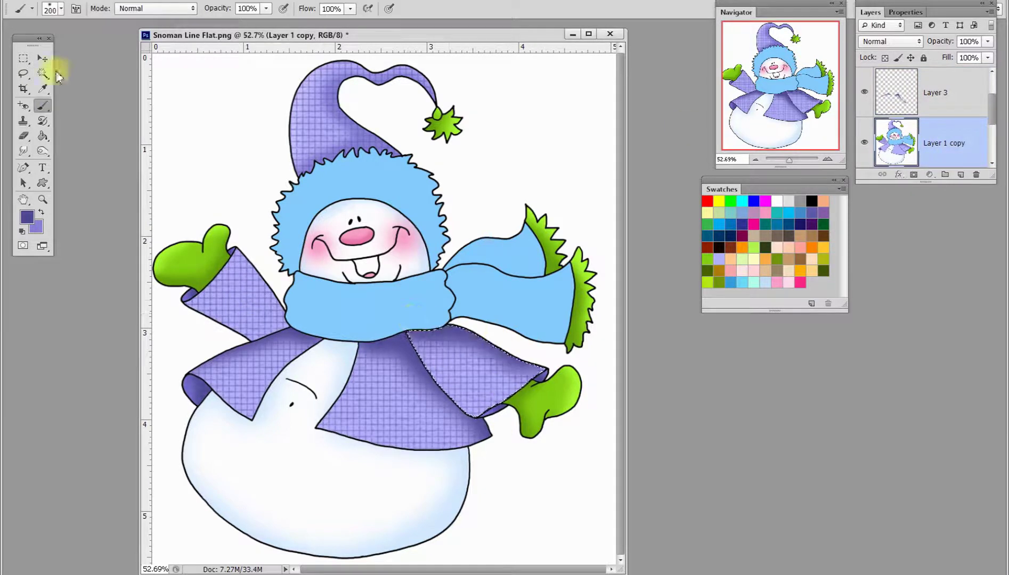
{"action": "key", "text": "alt+bracketright"}
{"action": "left_click_drag", "start_coordinate": [271, 272], "coordinate": [264, 312]}
{"action": "key", "text": "m"}
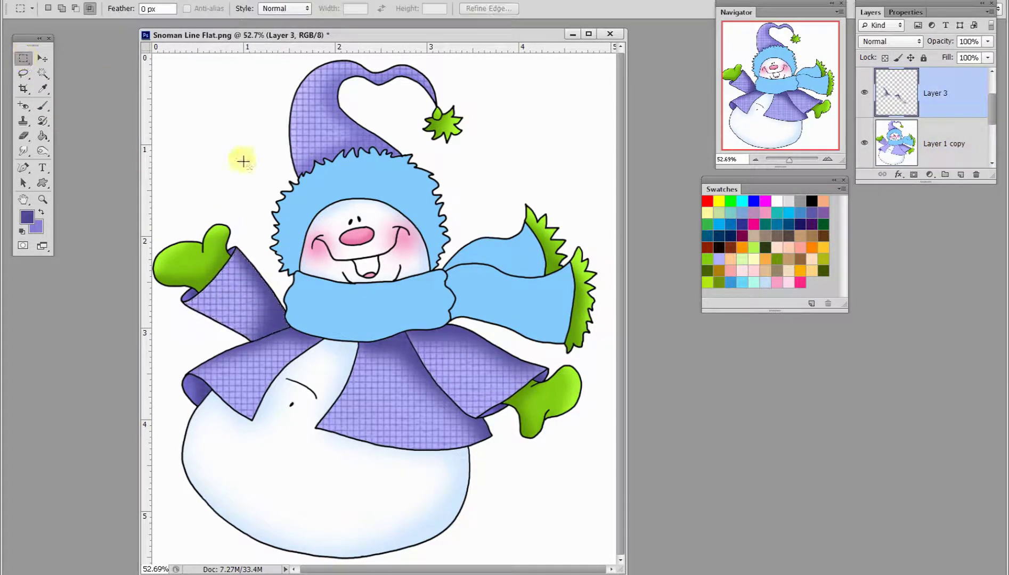
{"action": "left_click_drag", "start_coordinate": [987, 41], "coordinate": [974, 60]}
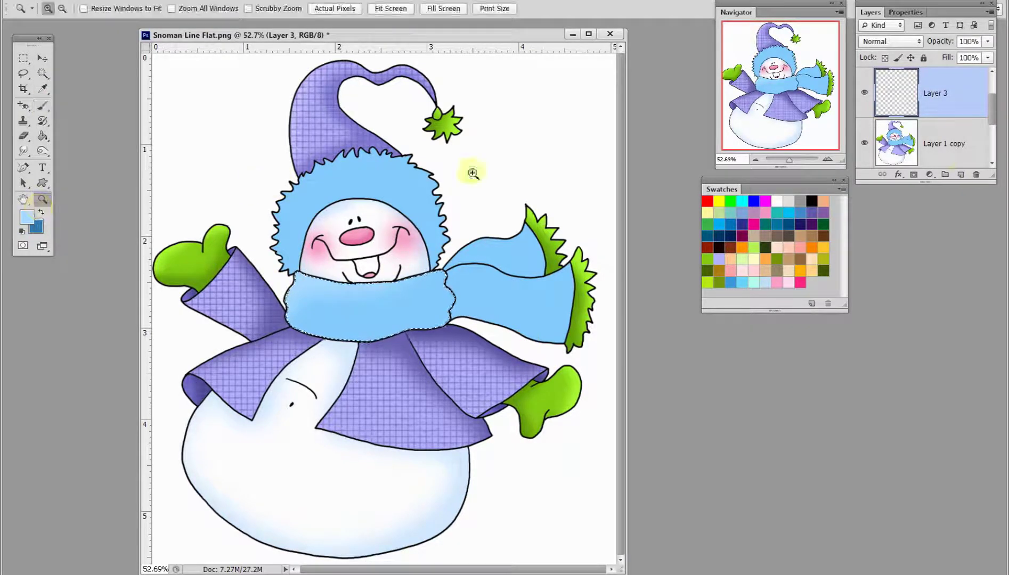
{"action": "mouse_move", "coordinate": [317, 264]}
{"action": "left_mouse_down"}
{"action": "mouse_move", "coordinate": [462, 293]}
{"action": "mouse_move", "coordinate": [293, 282]}
{"action": "left_mouse_up"}
Step: On a new layer, shade the scarf tail's lower edge and erase the excess
{"action": "left_click", "coordinate": [68, 191]}
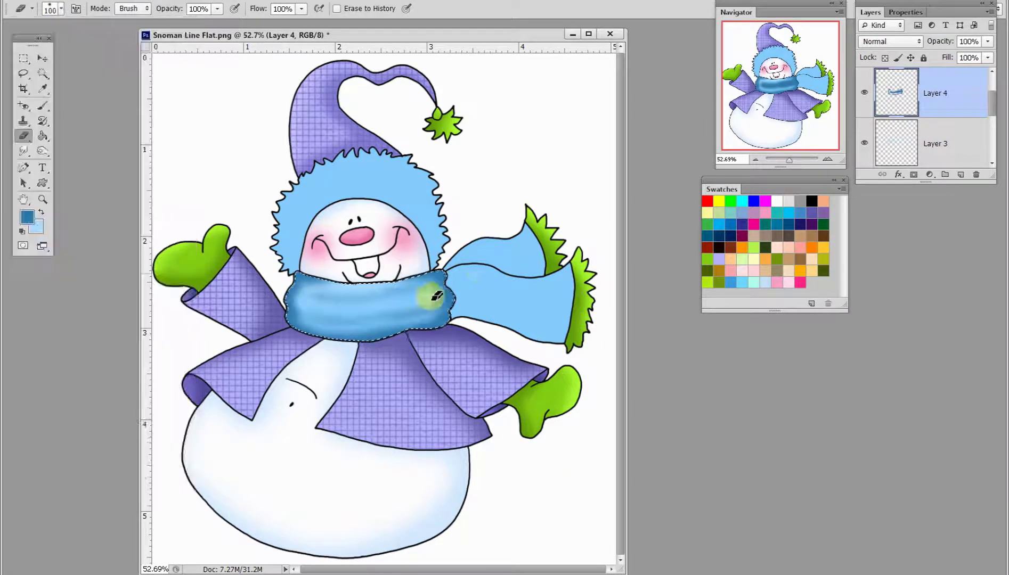
{"action": "key", "text": "ctrl+j"}
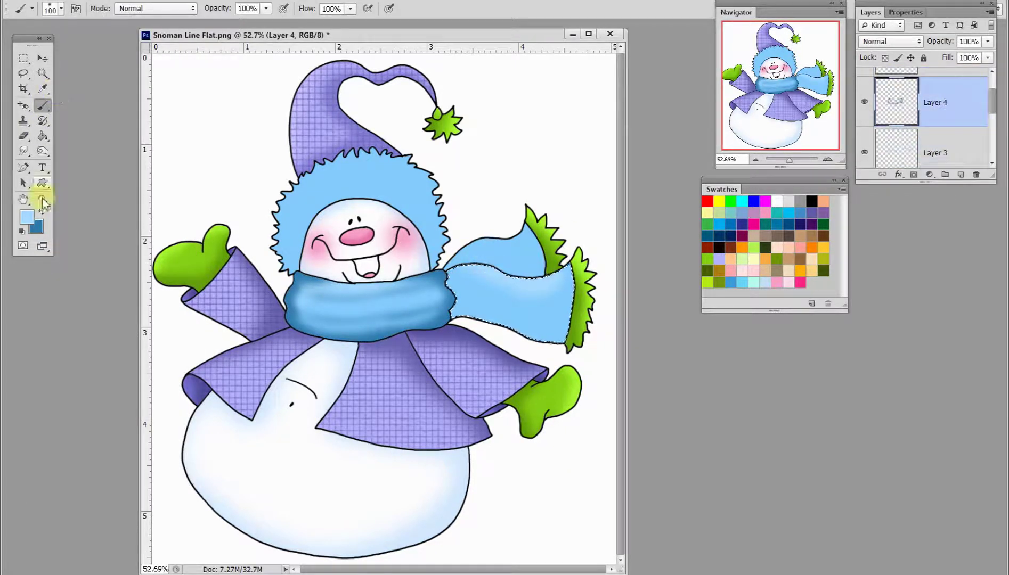
{"action": "mouse_move", "coordinate": [490, 319]}
{"action": "left_mouse_down"}
{"action": "mouse_move", "coordinate": [449, 290]}
{"action": "mouse_move", "coordinate": [517, 318]}
{"action": "left_mouse_up"}
{"action": "left_click", "coordinate": [22, 135]}
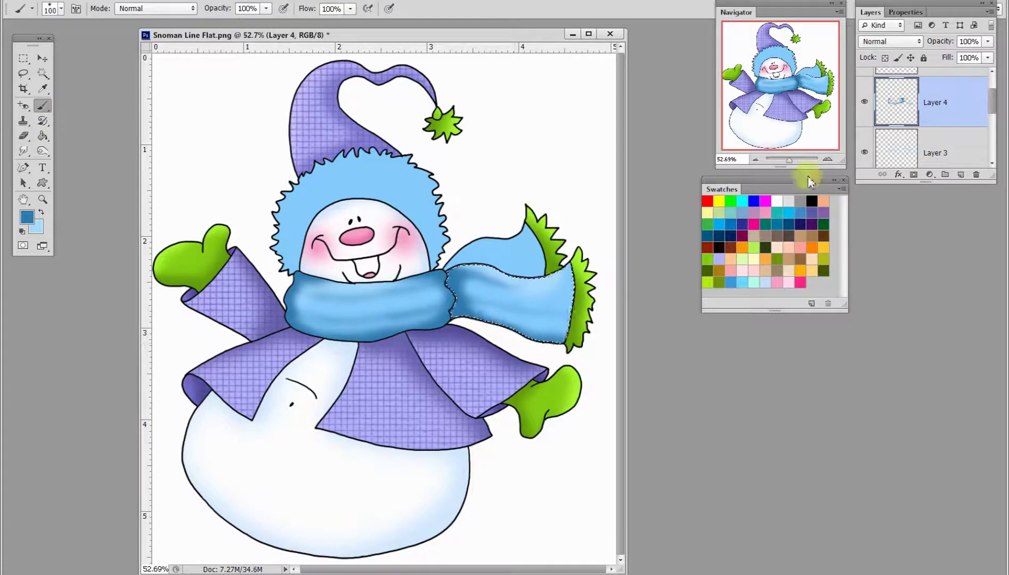
Step: Select the upper scarf tail on Layer 1 copy, paint it darker blue on Layer 4, then deselect
{"action": "left_click", "coordinate": [953, 156]}
{"action": "key", "text": "w"}
{"action": "key", "text": "b"}
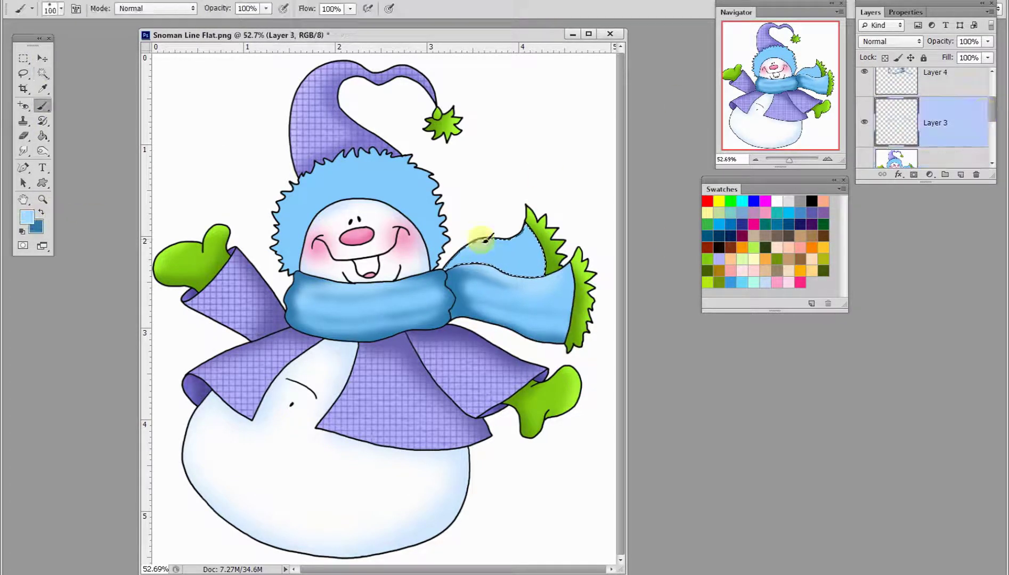
{"action": "left_click", "coordinate": [958, 109]}
{"action": "left_click_drag", "start_coordinate": [508, 274], "coordinate": [482, 250]}
{"action": "key", "text": "e"}
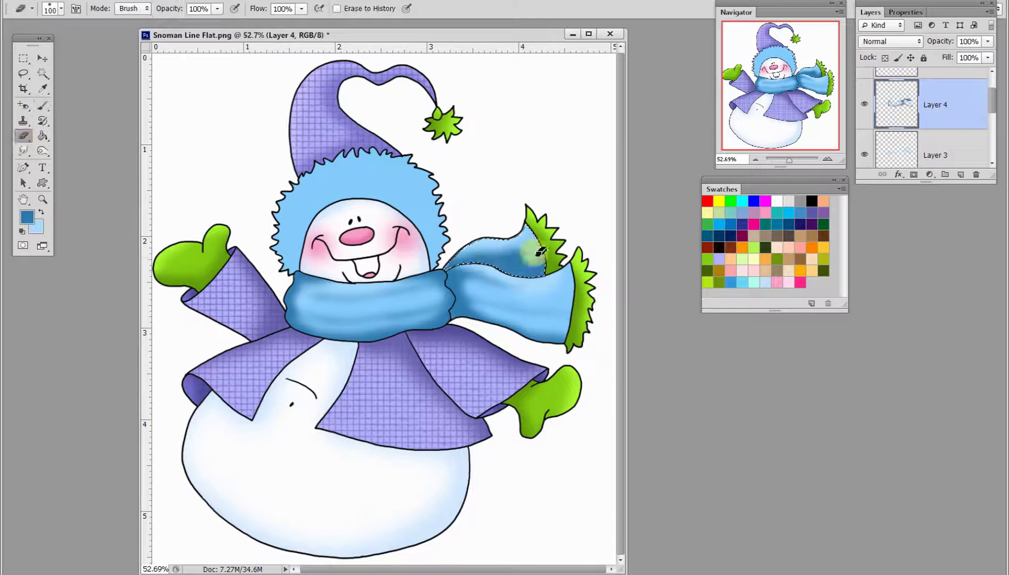
{"action": "key", "text": "b"}
{"action": "scroll", "coordinate": [938, 118], "scroll_direction": "down", "scroll_amount": 2}
{"action": "key", "text": "ctrl+d"}
Step: Magic Wand-select the hat's fur trim on Layer 1 copy
{"action": "left_click", "coordinate": [954, 143]}
{"action": "key", "text": "w"}
{"action": "left_click", "coordinate": [960, 175]}
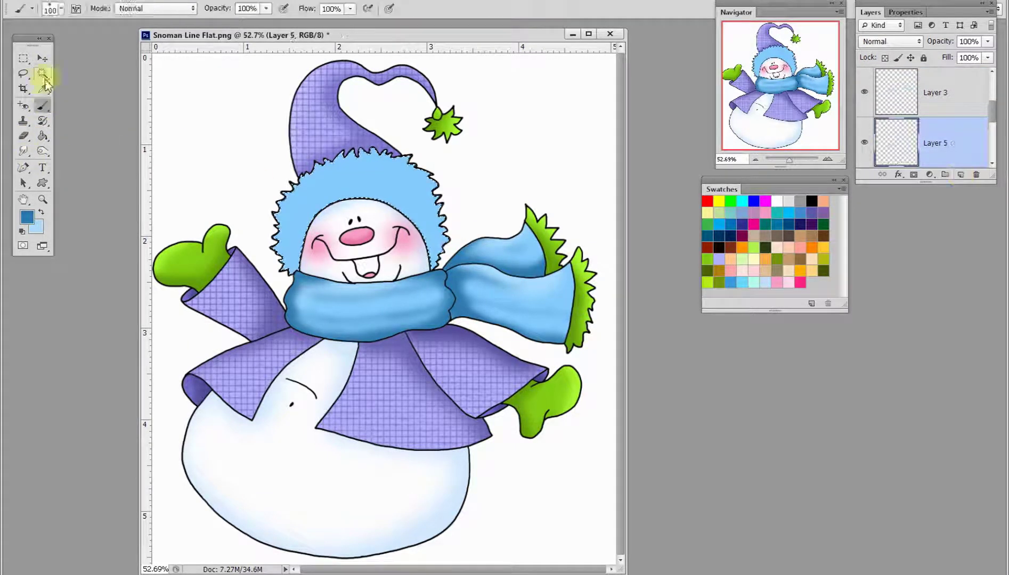
Step: On a new layer, choose a fur-texture brush preset and paint blue fur around the hat trim
{"action": "left_click", "coordinate": [42, 105]}
{"action": "left_click", "coordinate": [61, 9]}
{"action": "left_click", "coordinate": [112, 198]}
{"action": "left_click", "coordinate": [344, 194]}
{"action": "mouse_move", "coordinate": [431, 230]}
{"action": "left_mouse_down"}
{"action": "mouse_move", "coordinate": [288, 218]}
{"action": "mouse_move", "coordinate": [394, 169]}
{"action": "mouse_move", "coordinate": [282, 225]}
{"action": "mouse_move", "coordinate": [347, 171]}
{"action": "mouse_move", "coordinate": [440, 235]}
{"action": "left_mouse_up"}
Step: Layer alternating darker and lighter blue fur strokes over the trim, then pick a darker blue
{"action": "left_click", "coordinate": [41, 213]}
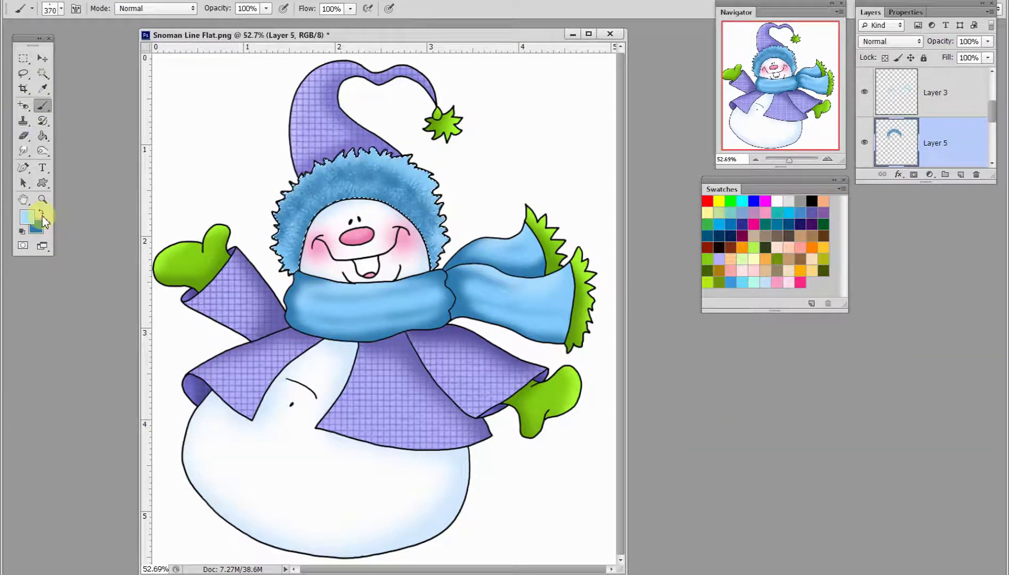
{"action": "left_click_drag", "start_coordinate": [293, 198], "coordinate": [408, 172]}
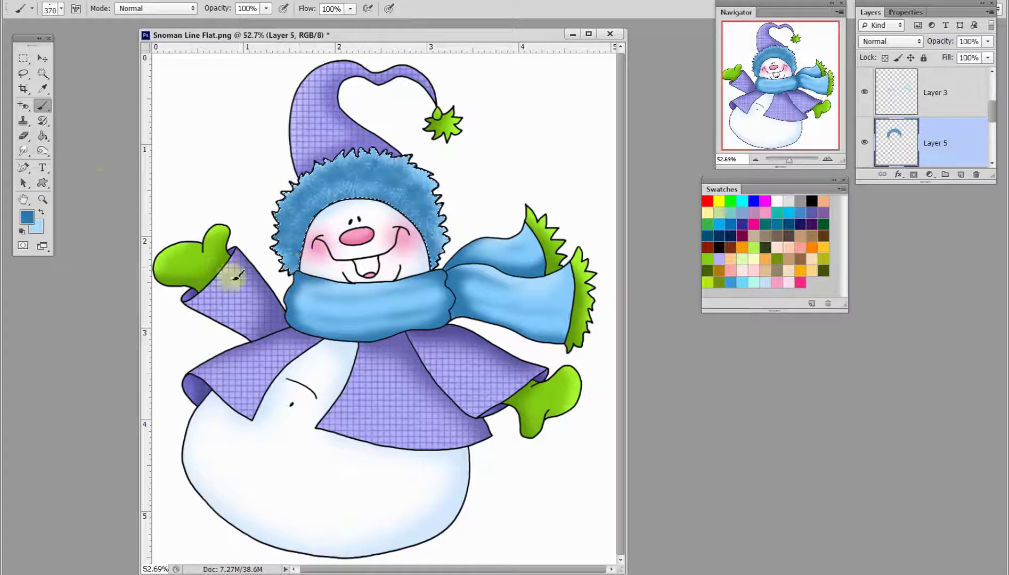
{"action": "left_click", "coordinate": [41, 212]}
{"action": "left_click_drag", "start_coordinate": [285, 239], "coordinate": [433, 209]}
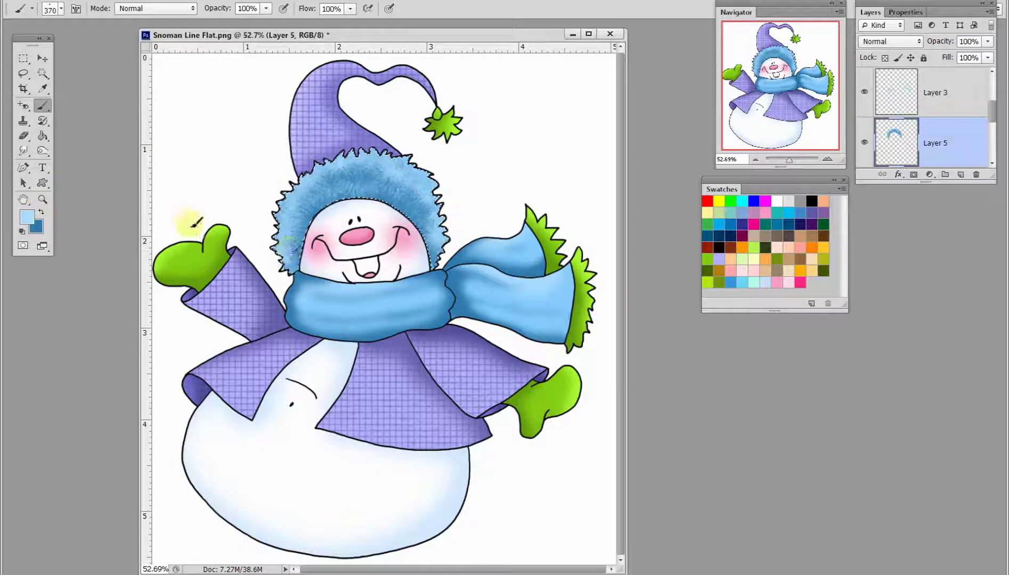
{"action": "left_click_drag", "start_coordinate": [292, 249], "coordinate": [416, 181]}
{"action": "left_click", "coordinate": [27, 217]}
{"action": "key", "text": "Return"}
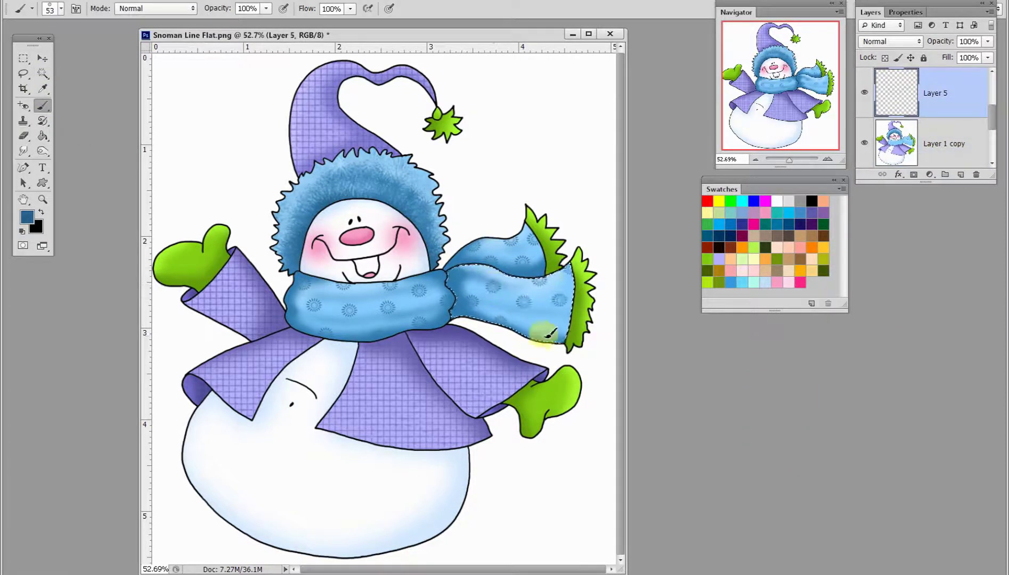
Step: Set the Layer 4 scarf shading layer to 65% opacity
{"action": "left_click", "coordinate": [23, 58]}
{"action": "left_click_drag", "start_coordinate": [987, 41], "coordinate": [967, 61]}
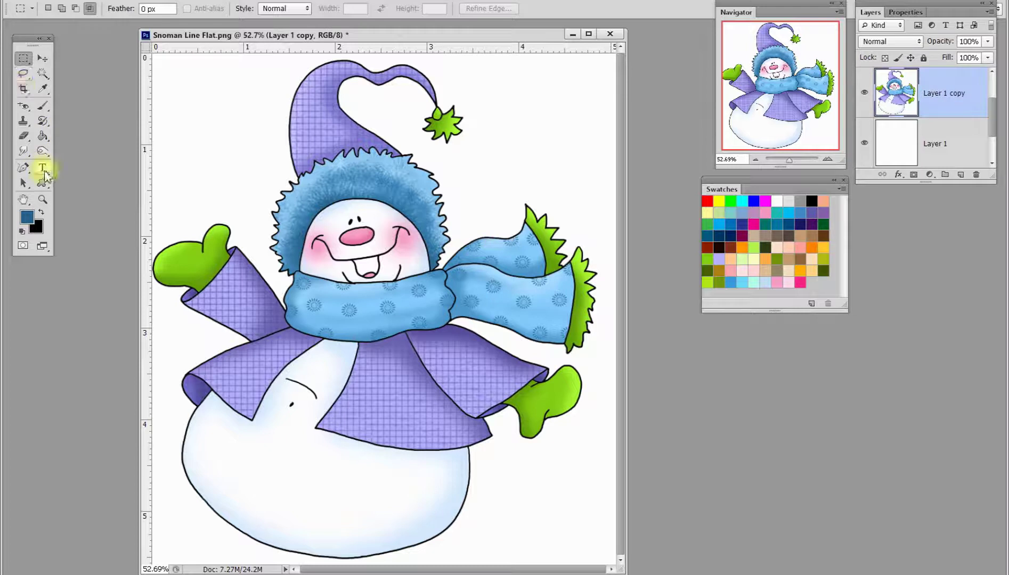
Step: Reset colours to black and white, zoom to 200%, and set a small 4 px brush
{"action": "key", "text": "d"}
{"action": "key", "text": "z"}
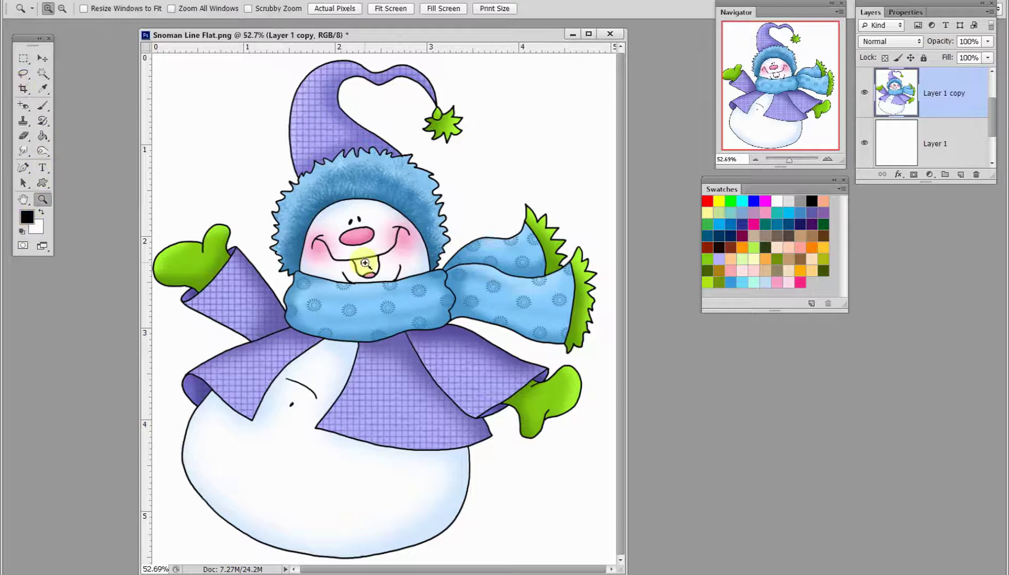
{"action": "left_click", "coordinate": [356, 266]}
{"action": "left_click", "coordinate": [42, 105]}
{"action": "right_click", "coordinate": [153, 106]}
{"action": "key", "text": "Escape"}
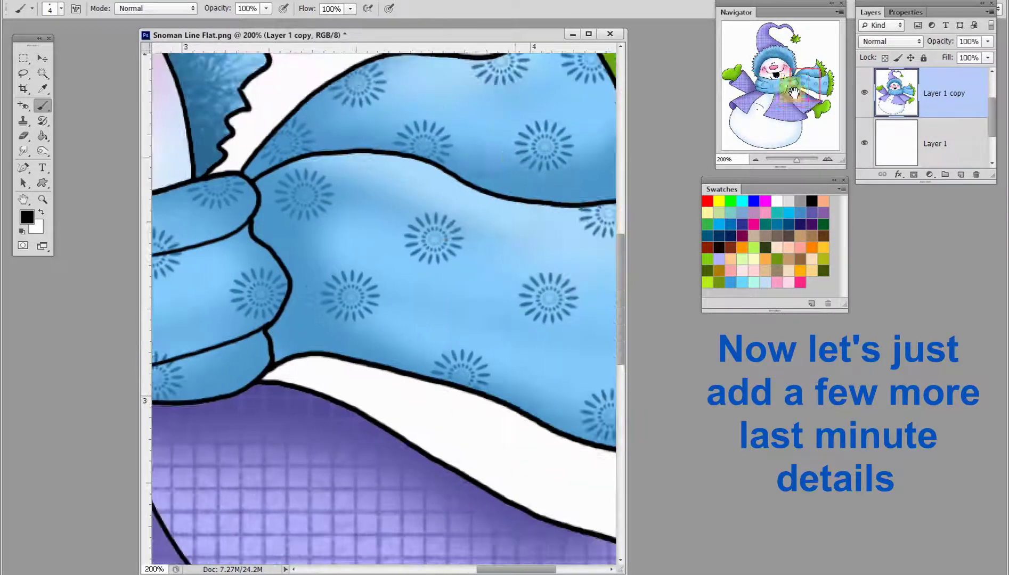
Step: Draw two black fold lines on the scarf and a stitch dash along the coat edge
{"action": "left_click_drag", "start_coordinate": [261, 237], "coordinate": [381, 203]}
{"action": "left_click_drag", "start_coordinate": [282, 261], "coordinate": [423, 280]}
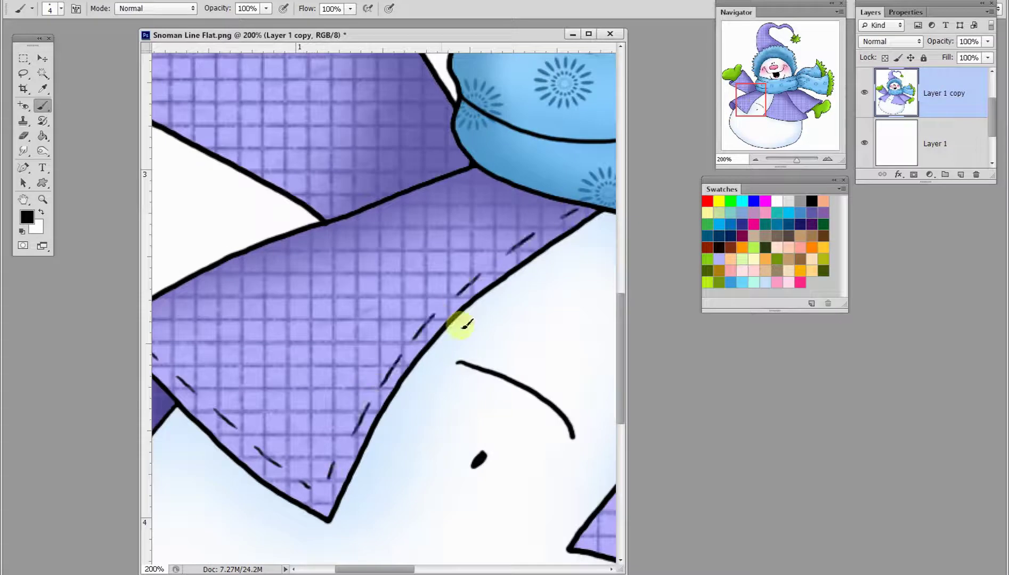
{"action": "left_click_drag", "start_coordinate": [485, 218], "coordinate": [478, 249]}
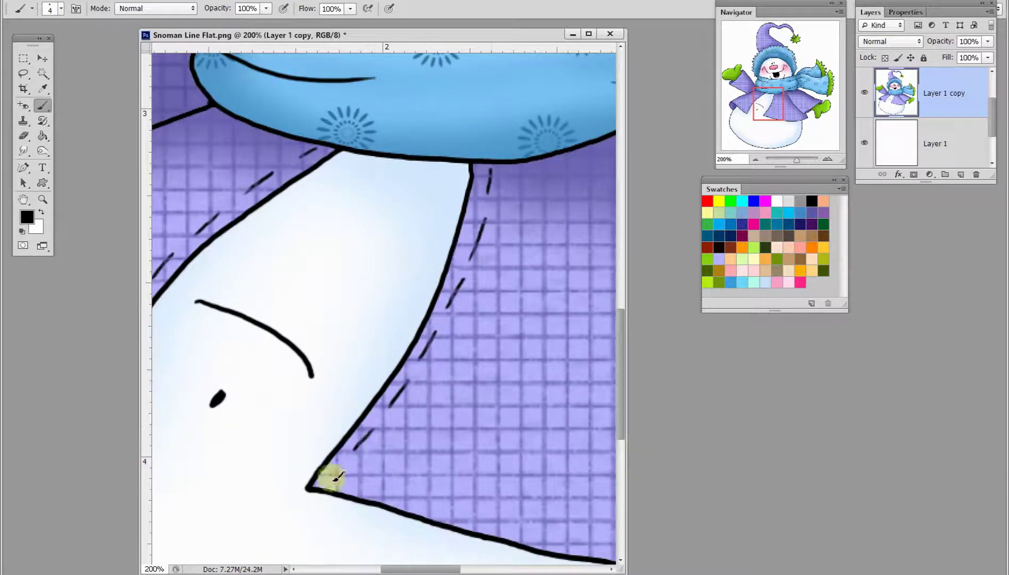